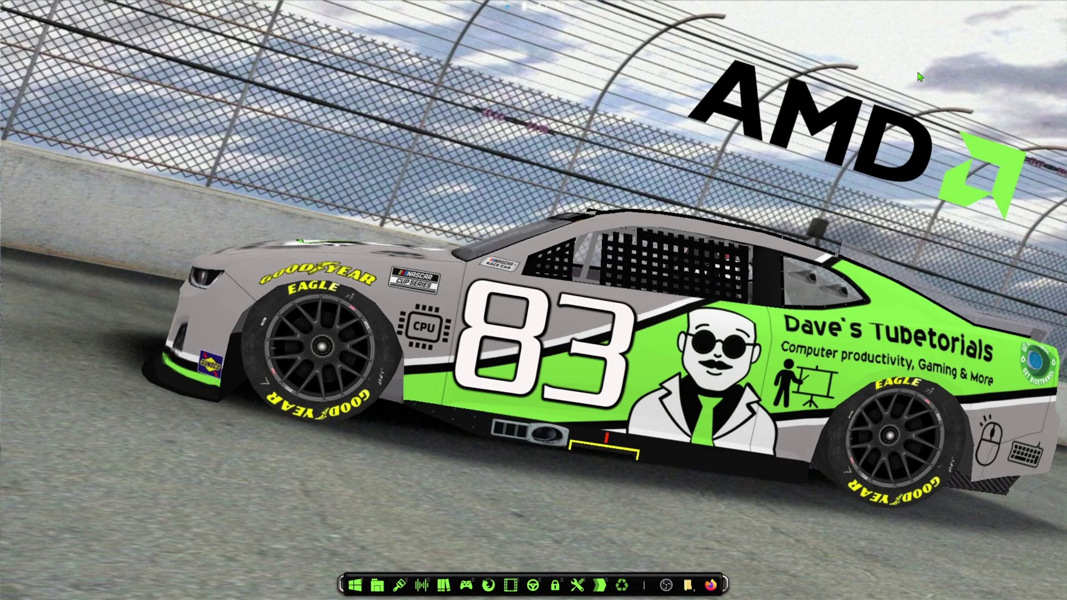
# - Restore Firefox showing the GTPlanet Gran Turismo 4 Retexture Mod v3.0.4 thread
pyautogui.click(697, 572)
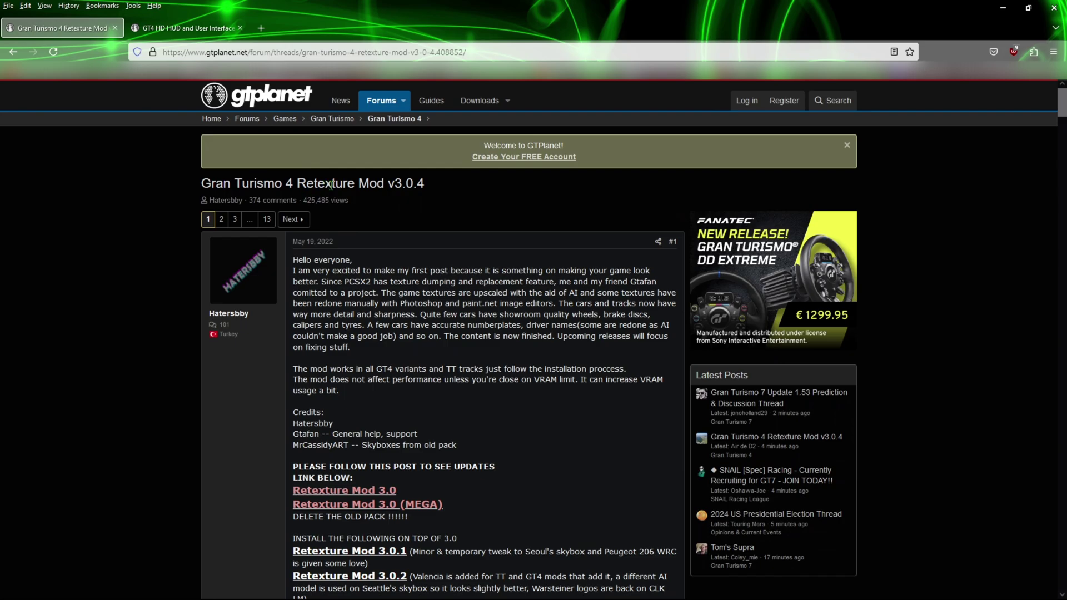
# - Scroll down to the Retexture Mod 3.0 links and changelog, then minimize Firefox
pyautogui.scroll(-3, 406, 203)
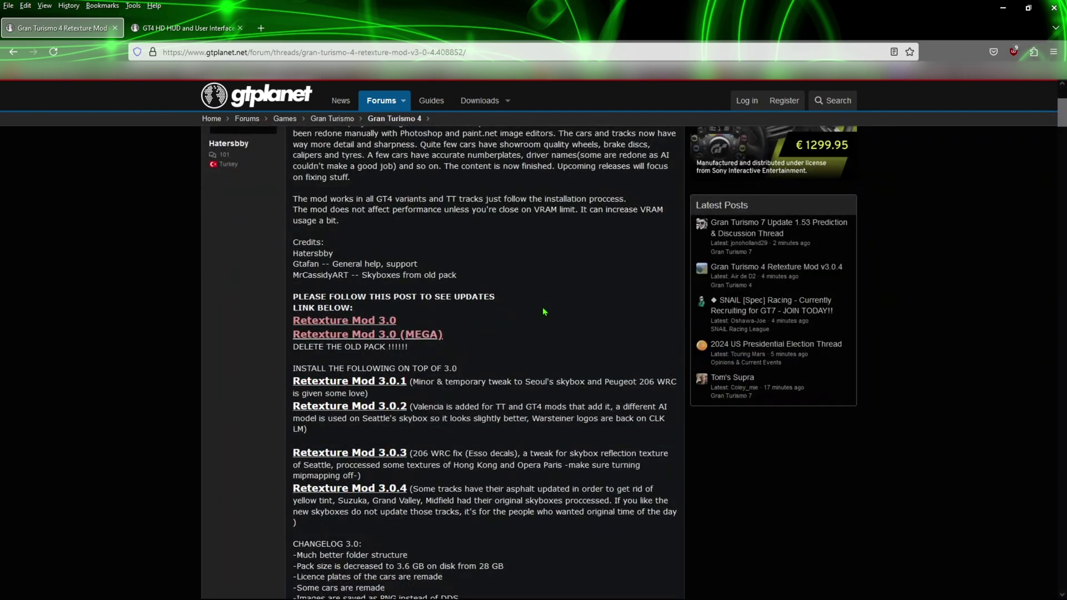
pyautogui.scroll(-1, 439, 322)
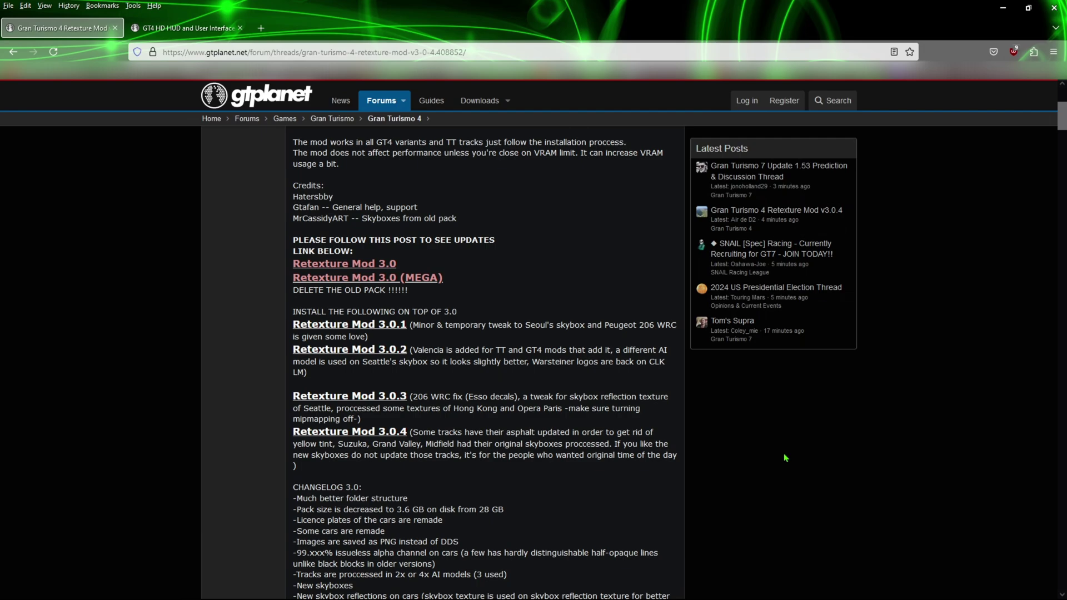
pyautogui.click(1003, 8)
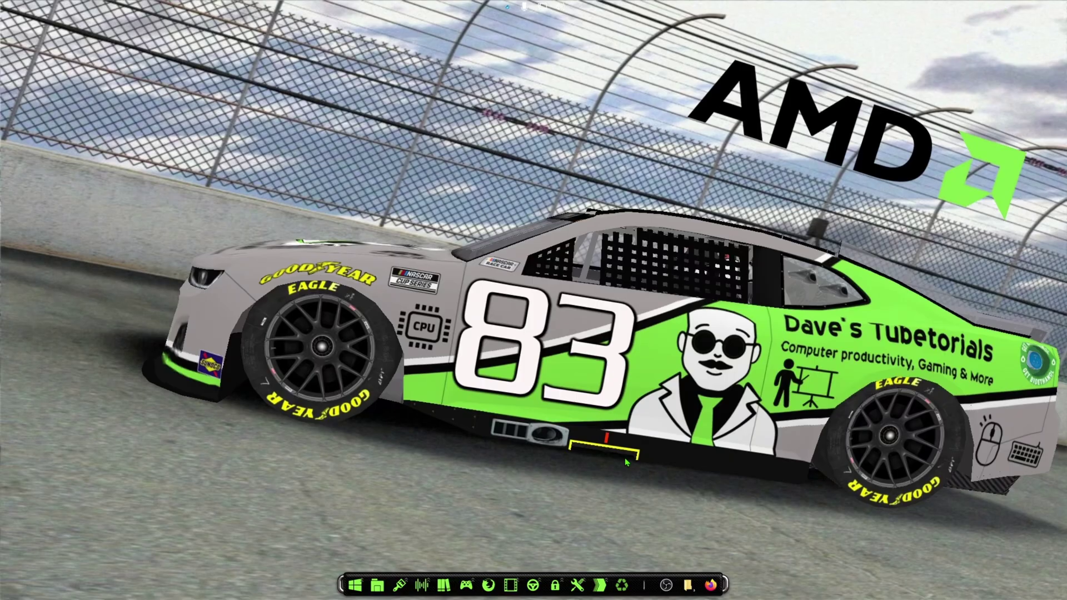
# - Cycle through the open windows, then bring up the pcsx2-v1.7.5887-windows-x64-Qt folder
pyautogui.click(686, 580)
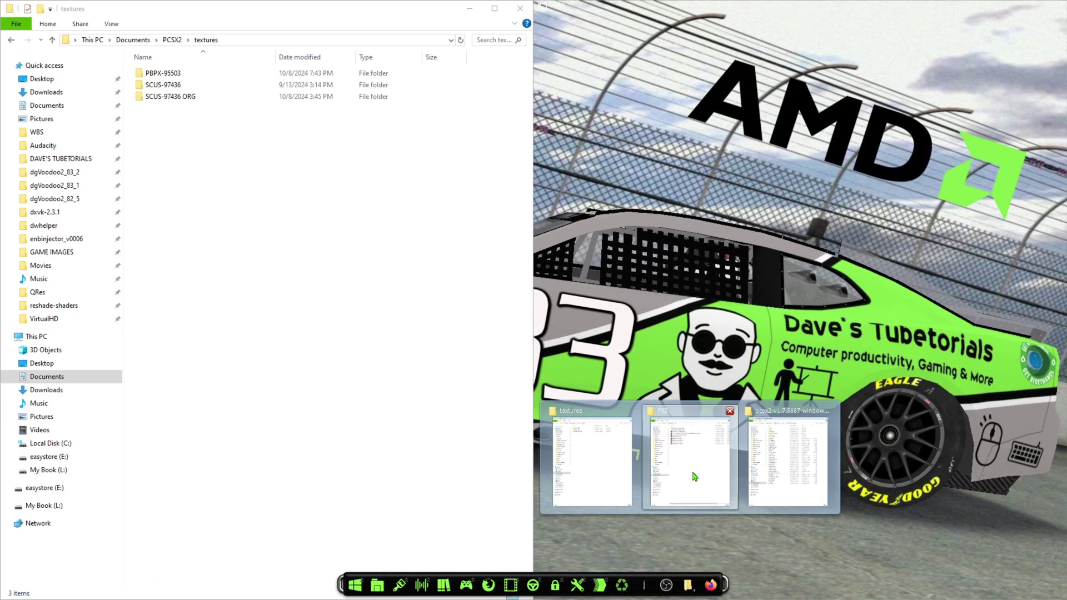
pyautogui.click(694, 476)
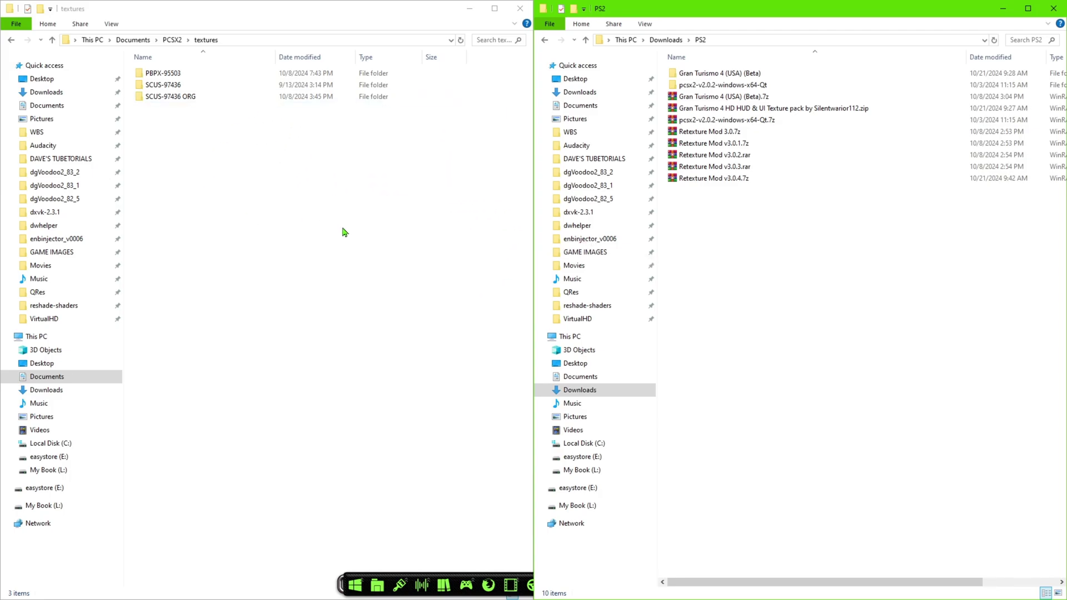
pyautogui.click(1003, 8)
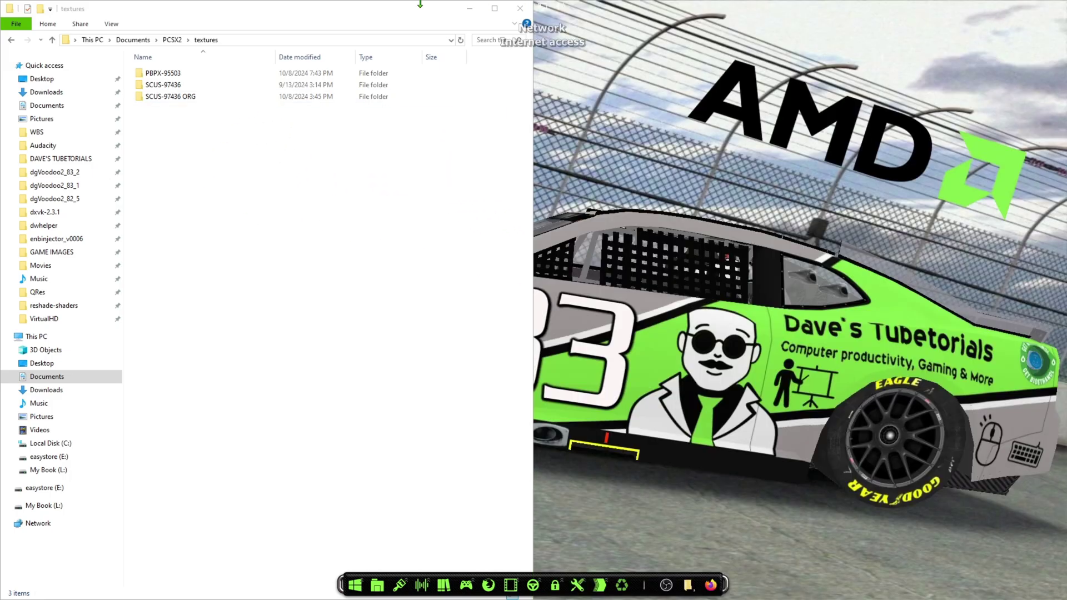
pyautogui.click(468, 11)
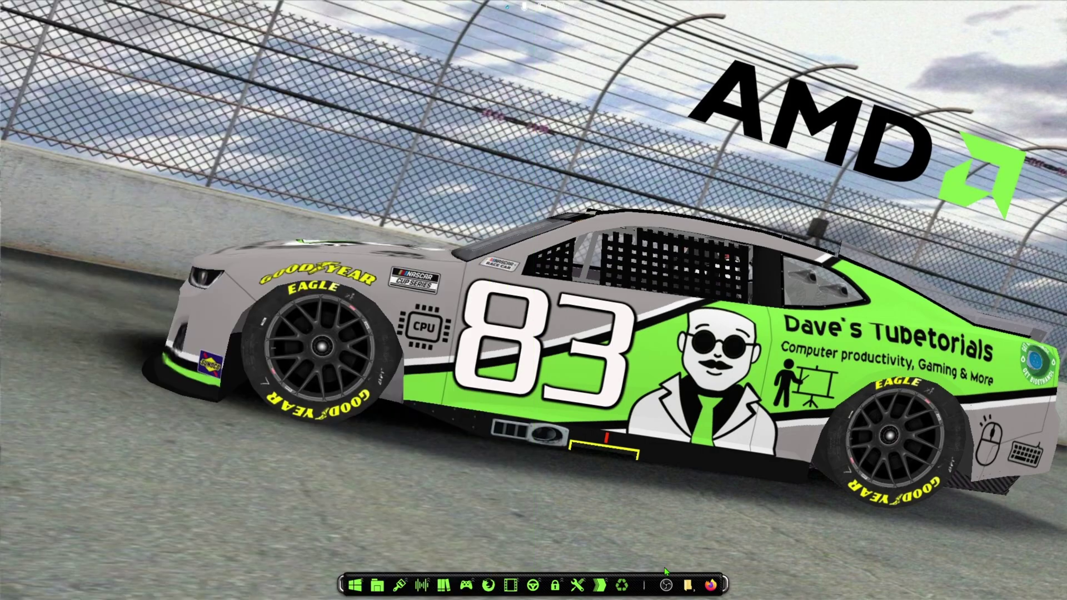
pyautogui.click(669, 583)
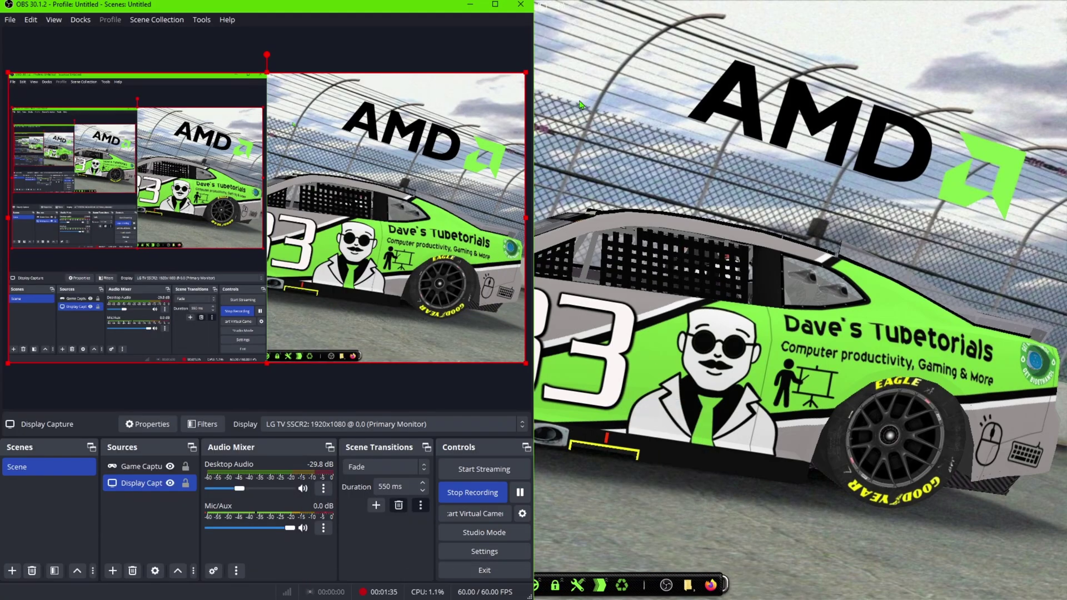
pyautogui.click(469, 6)
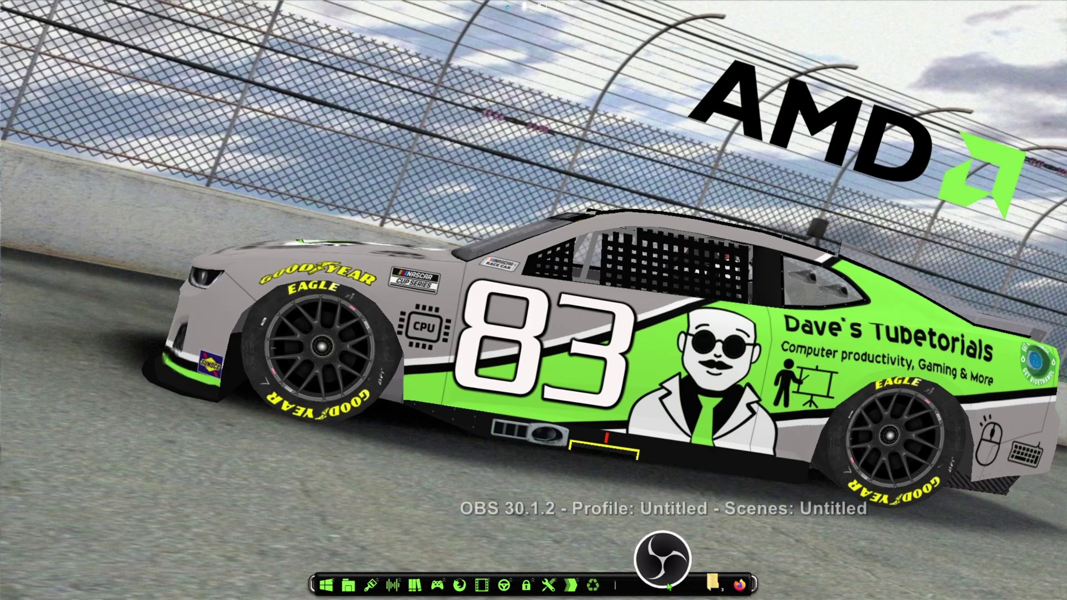
pyautogui.moveTo(688, 583)
pyautogui.click(762, 489)
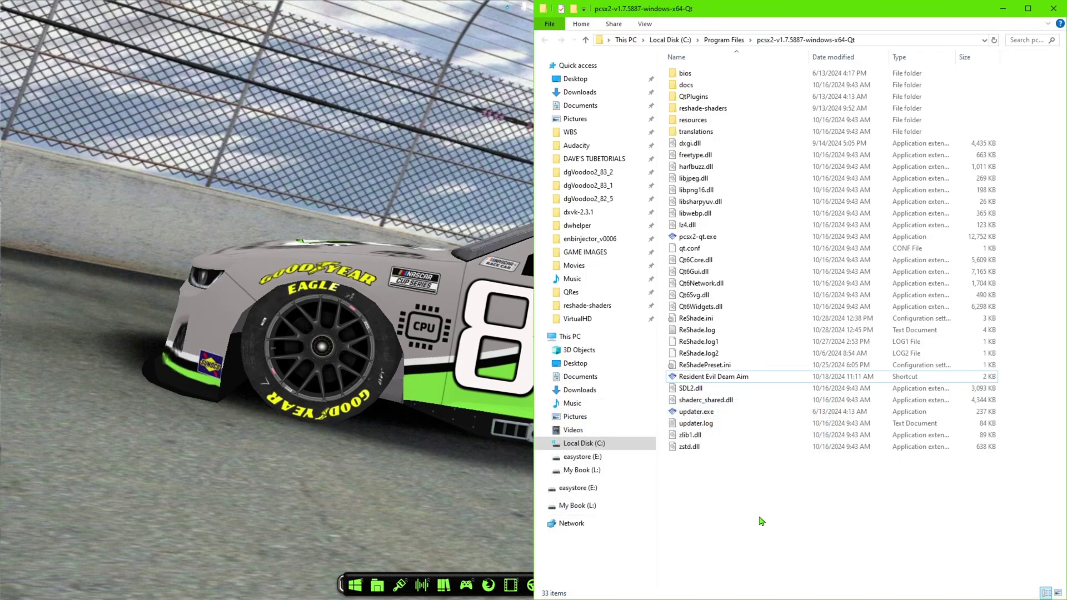
# - Launch PCSX2 and open the Gran Turismo 4 [Online Public Beta] properties
pyautogui.doubleClick(713, 238)
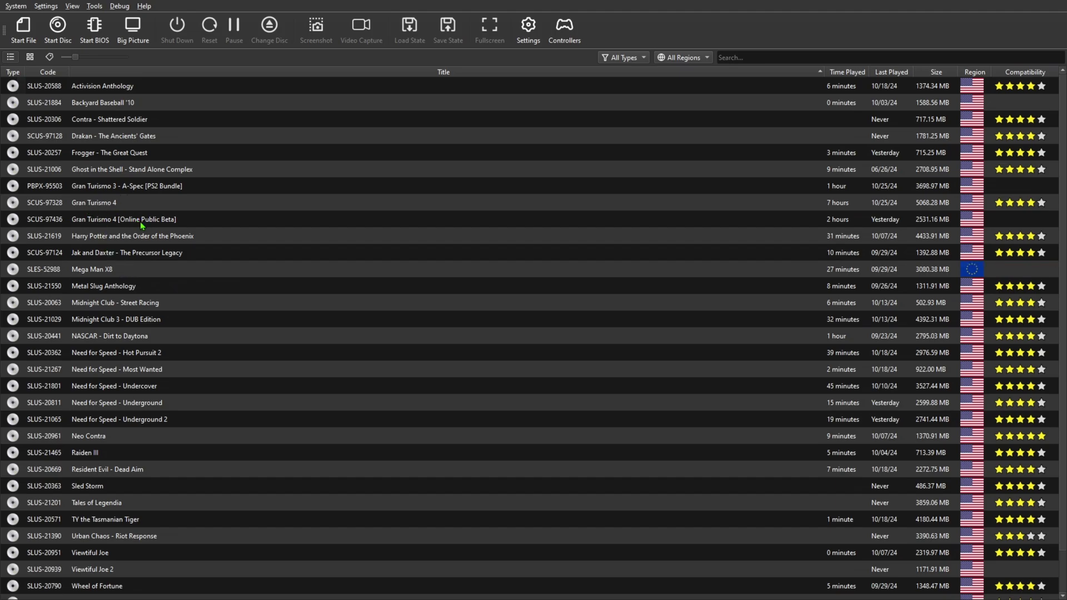
pyautogui.rightClick(106, 221)
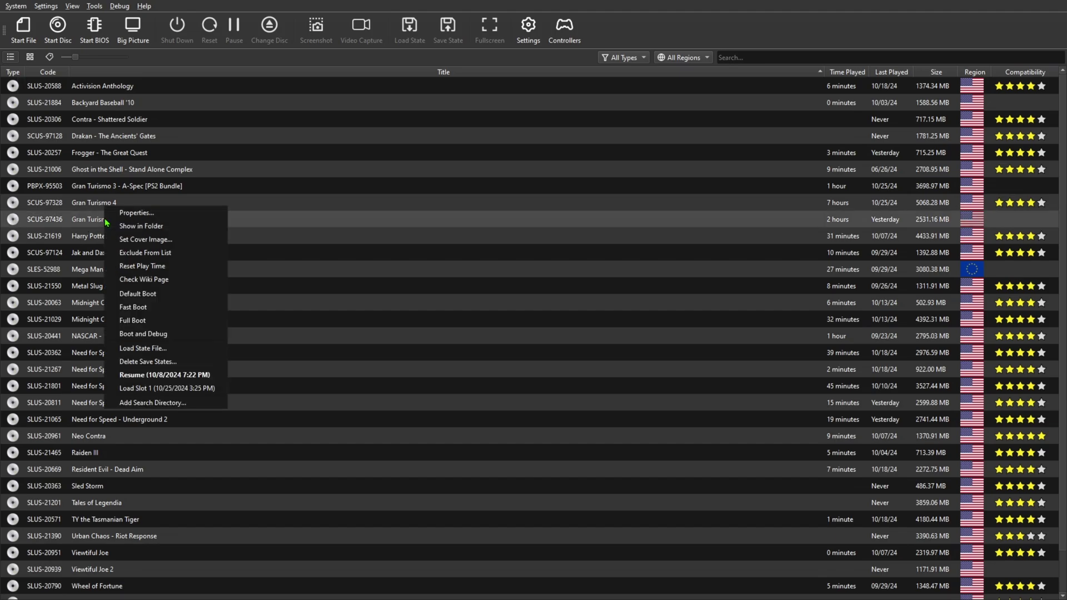
pyautogui.click(142, 214)
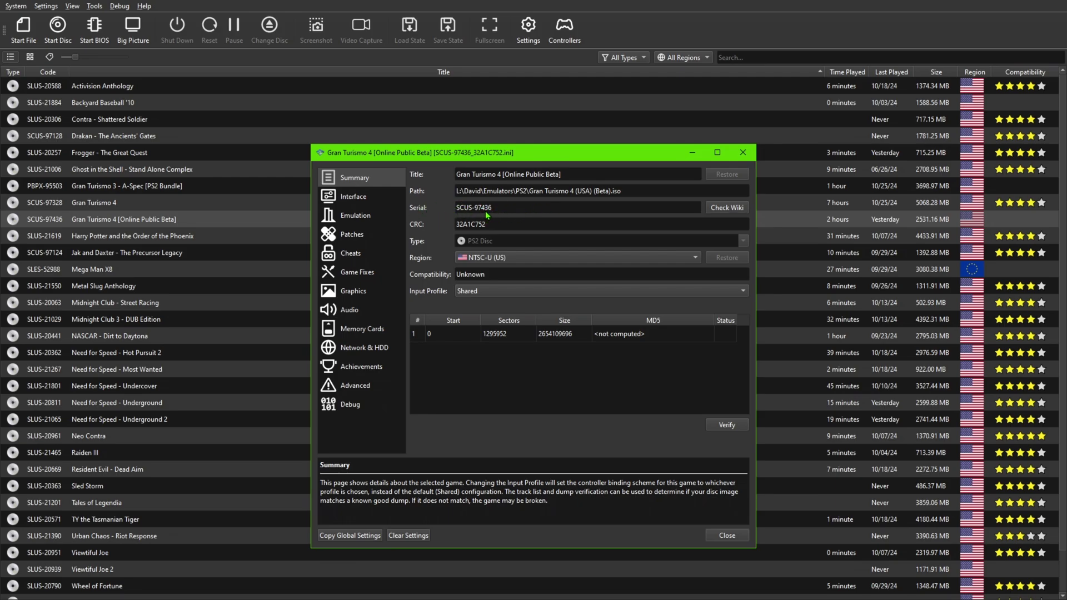
# - Copy the serial SCUS-97436 from the Serial field and close the properties
pyautogui.rightClick(481, 210)
pyautogui.click(513, 230)
pyautogui.rightClick(486, 211)
pyautogui.click(507, 215)
pyautogui.click(692, 153)
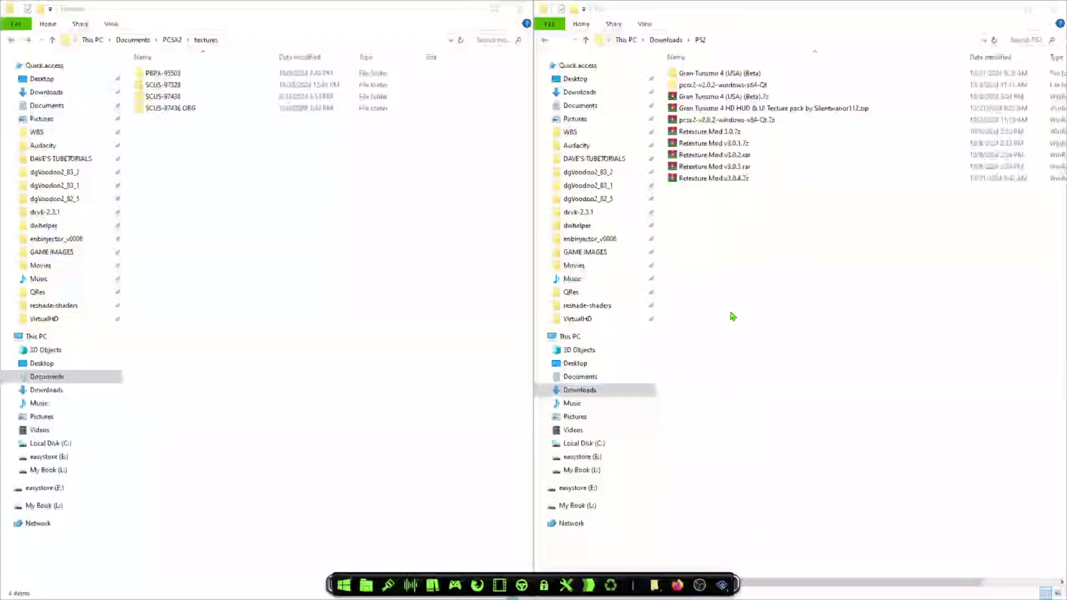
# - Create a new folder in textures, name it SCUS-97436, and decline the merge
pyautogui.click(276, 296)
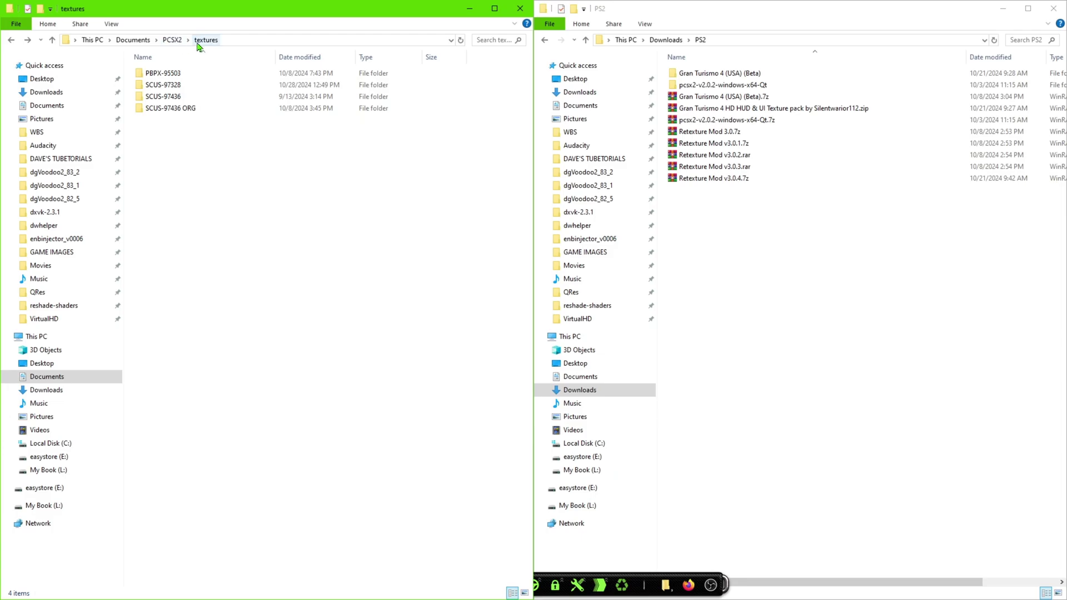
pyautogui.rightClick(190, 208)
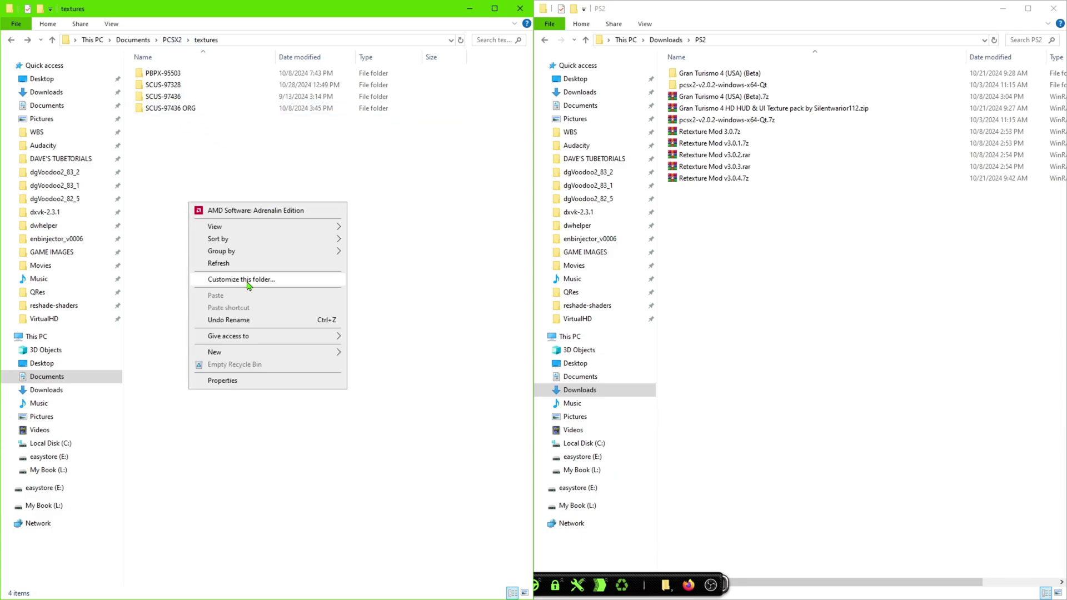
pyautogui.moveTo(247, 351)
pyautogui.click(377, 351)
pyautogui.hotkey('ctrl', 'v')
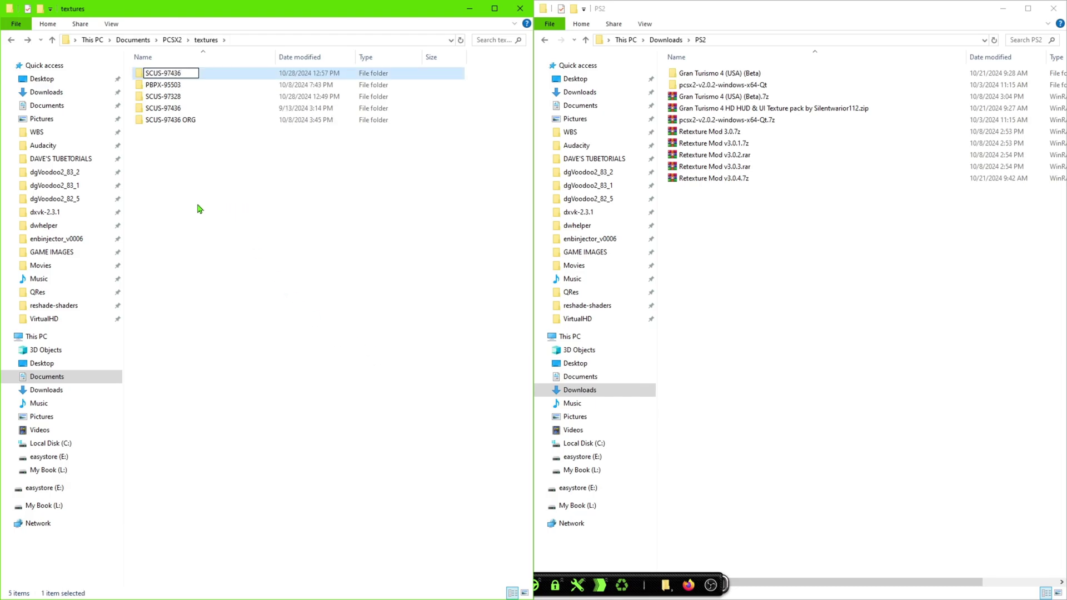
pyautogui.press('Return')
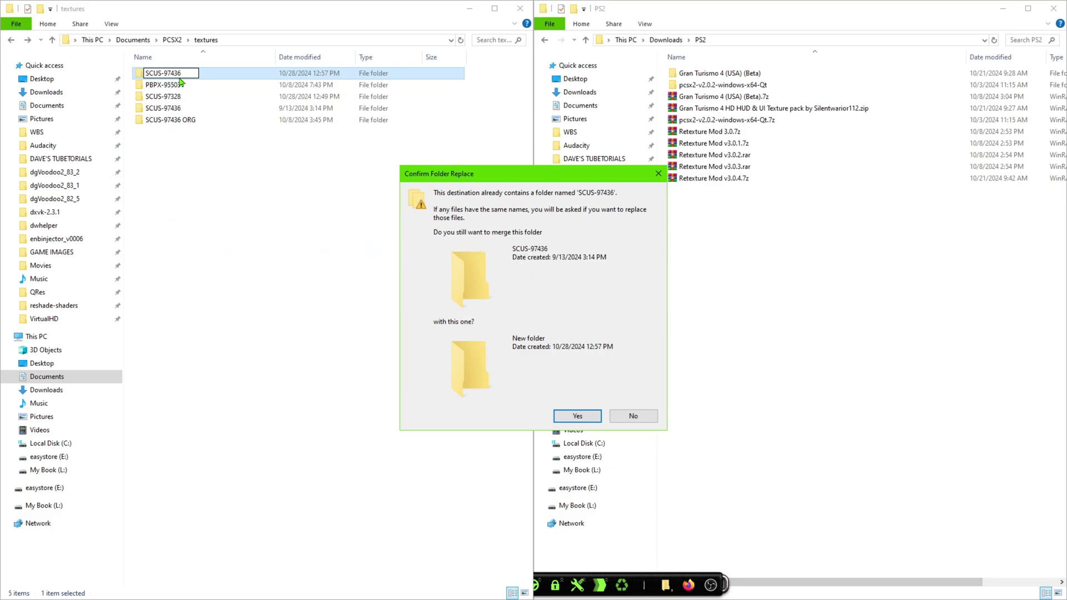
pyautogui.click(633, 417)
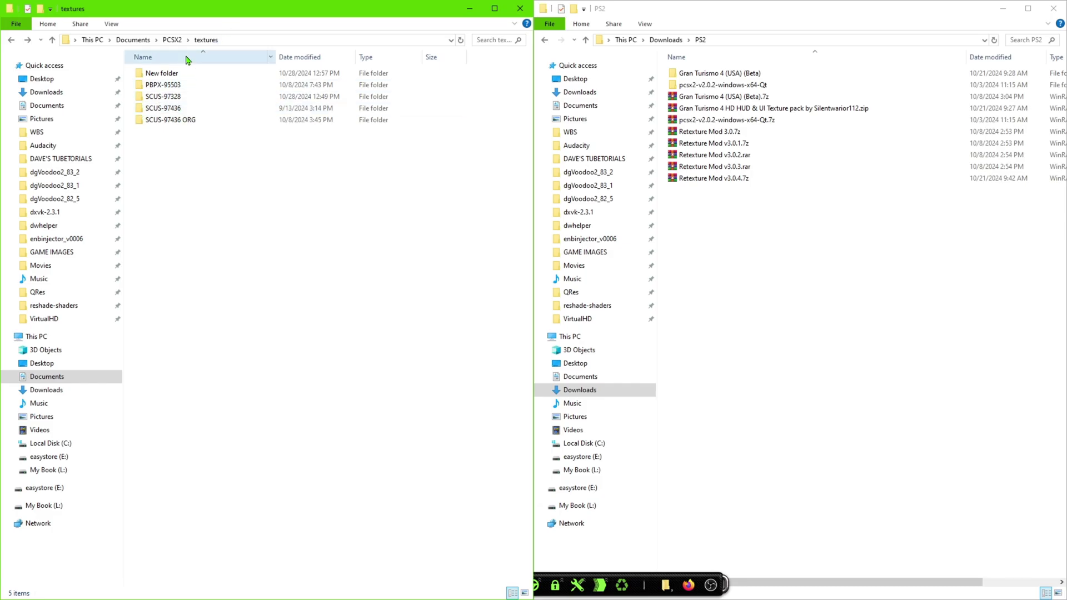
pyautogui.doubleClick(722, 133)
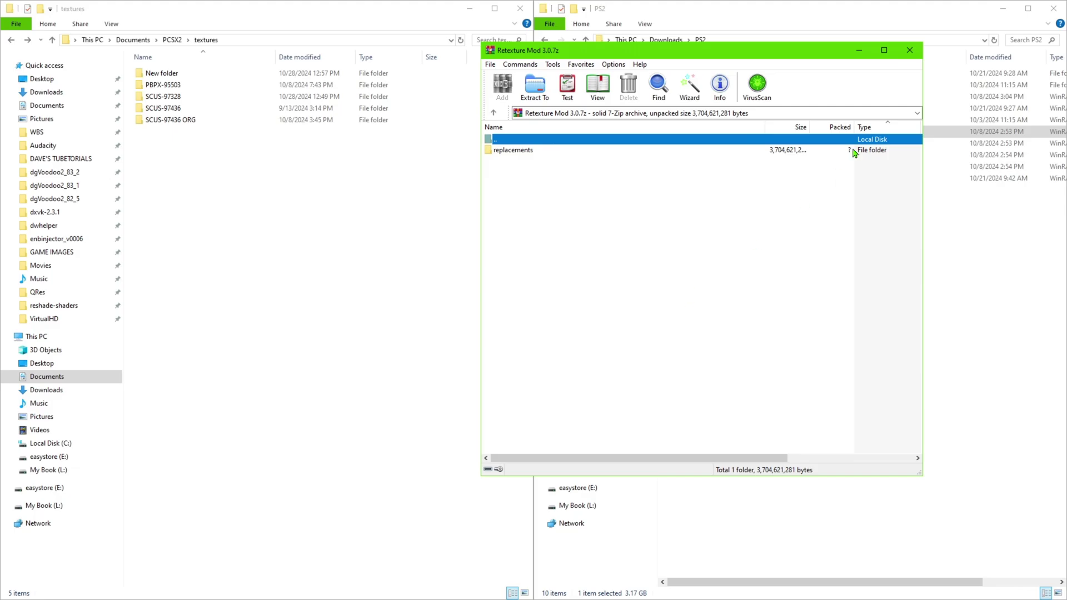
pyautogui.click(909, 50)
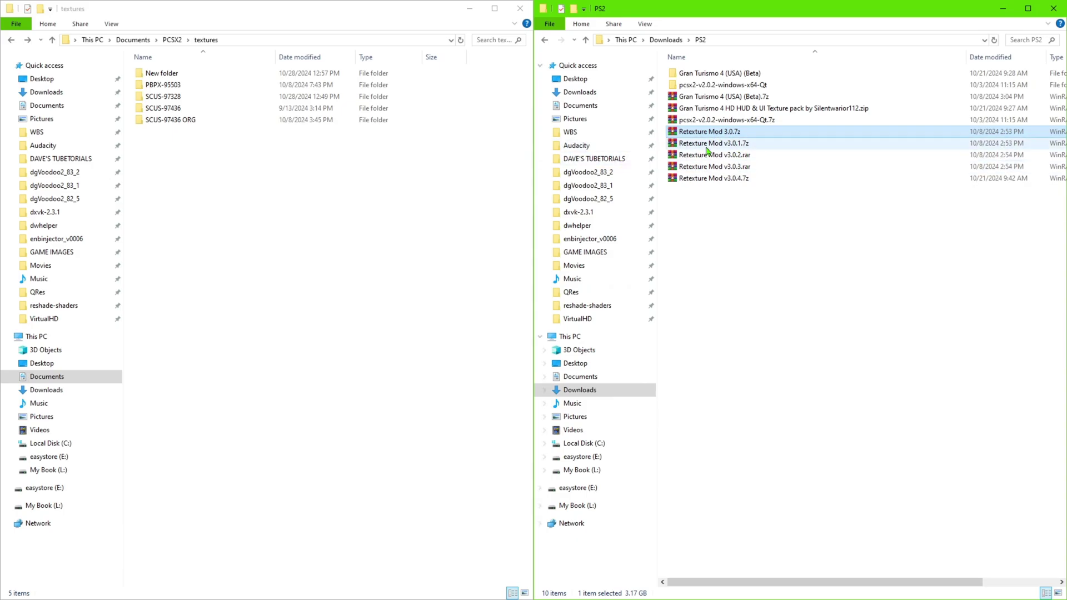
pyautogui.doubleClick(726, 144)
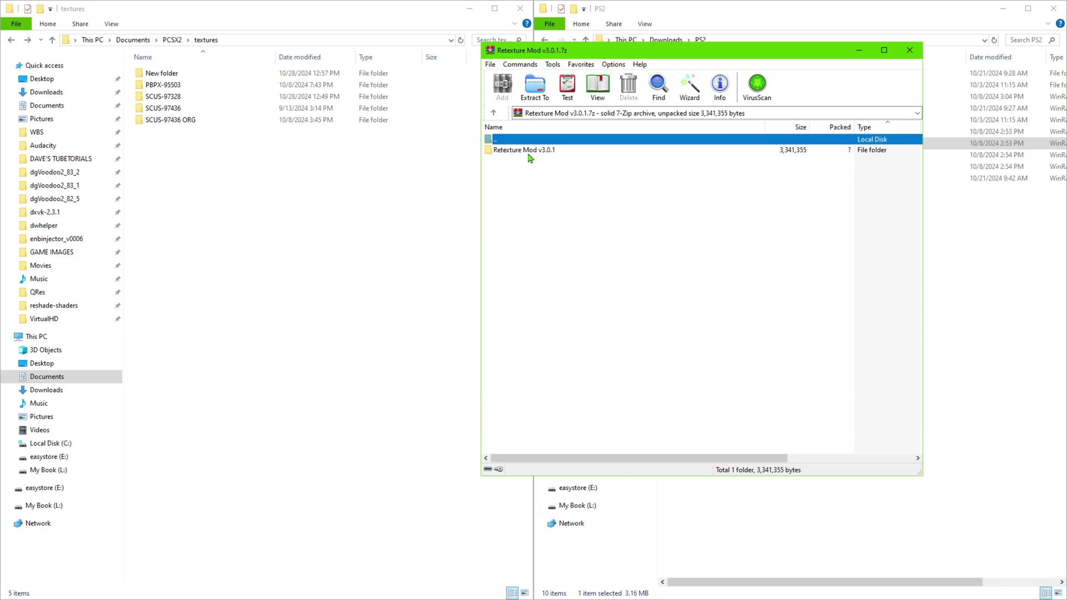
pyautogui.doubleClick(508, 150)
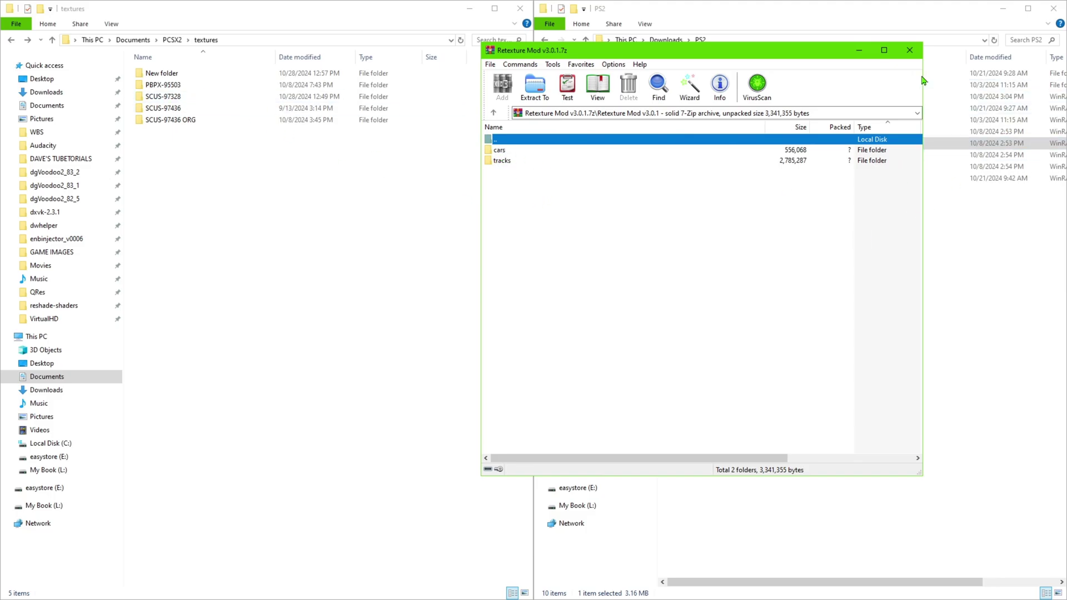
pyautogui.click(910, 51)
pyautogui.click(717, 156)
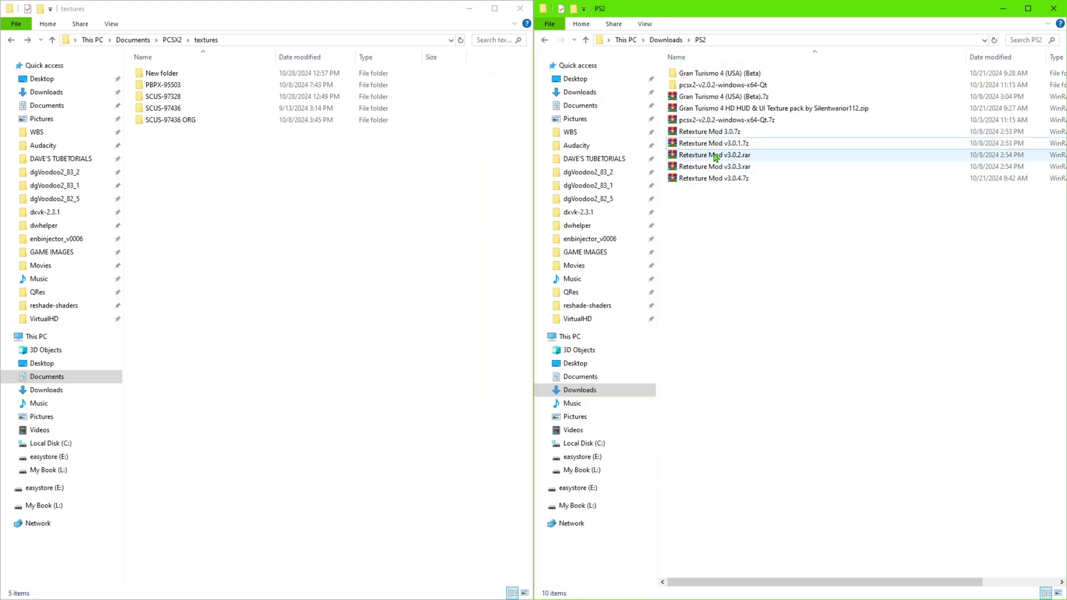
pyautogui.doubleClick(744, 157)
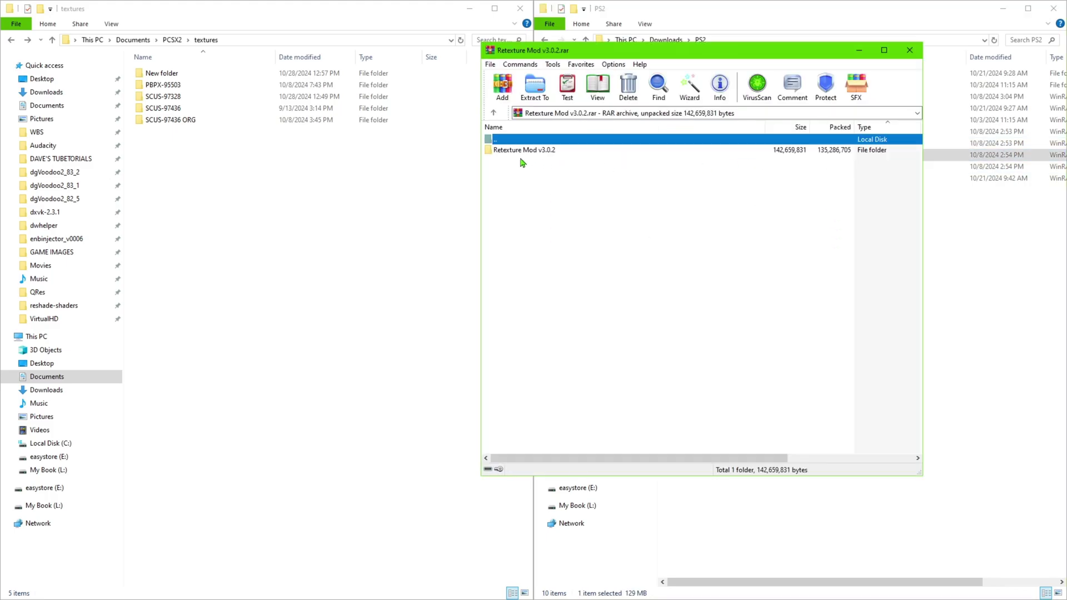
pyautogui.doubleClick(529, 149)
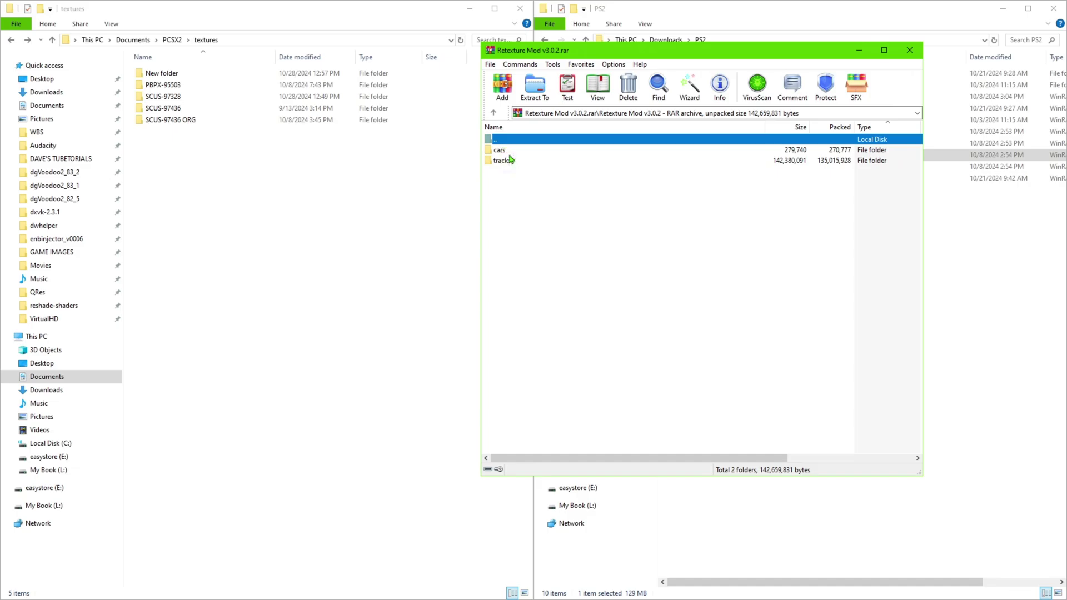
pyautogui.click(910, 50)
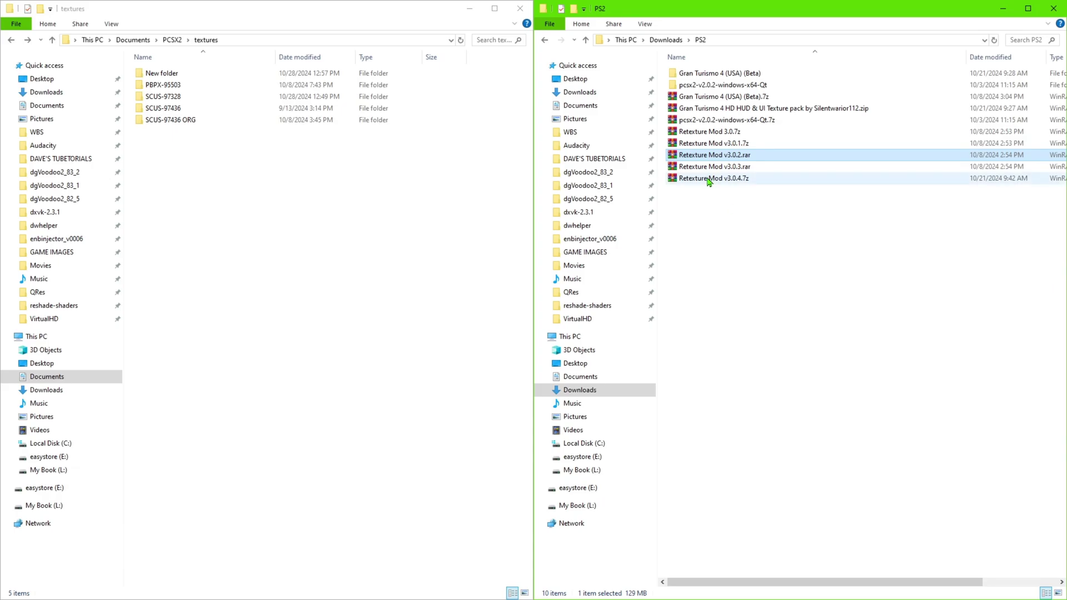
pyautogui.click(721, 239)
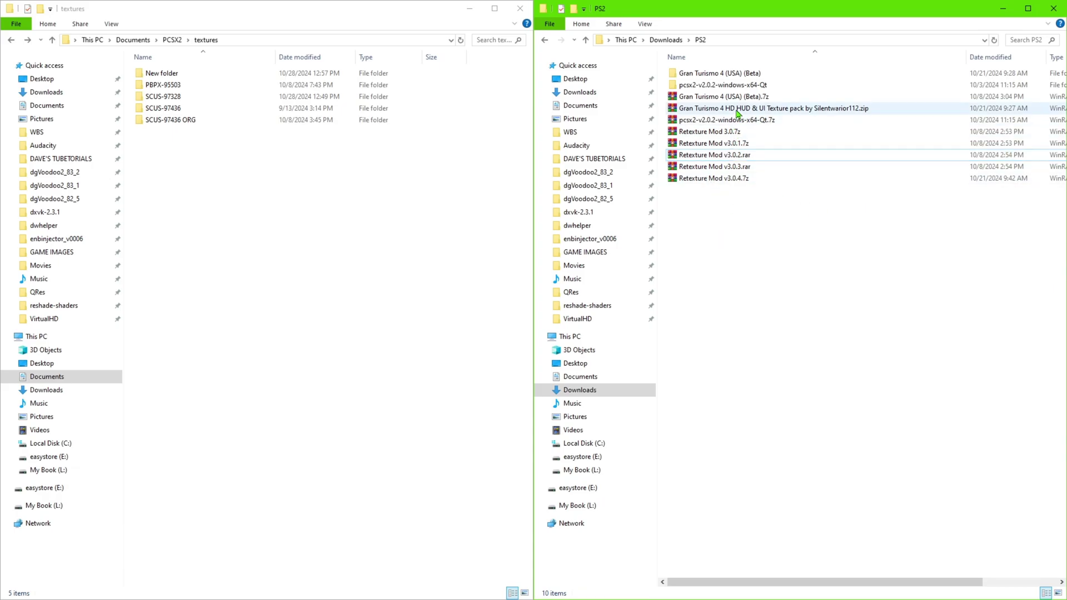
# - Open the HD HUD & UI texture pack in WinRAR and the SCUS-97436 textures folder in Explorer
pyautogui.doubleClick(797, 111)
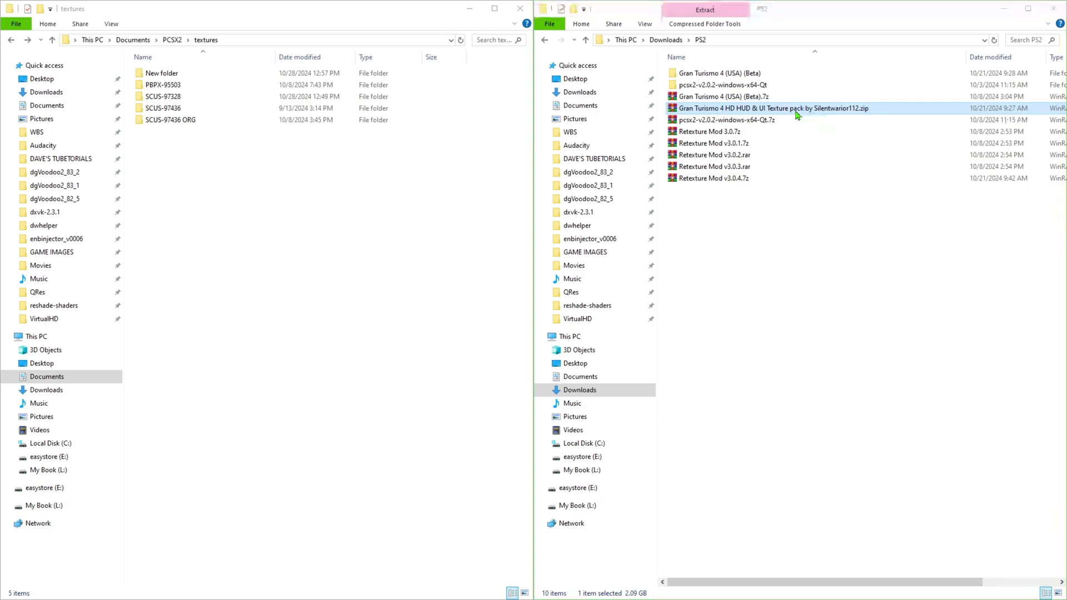
pyautogui.doubleClick(532, 151)
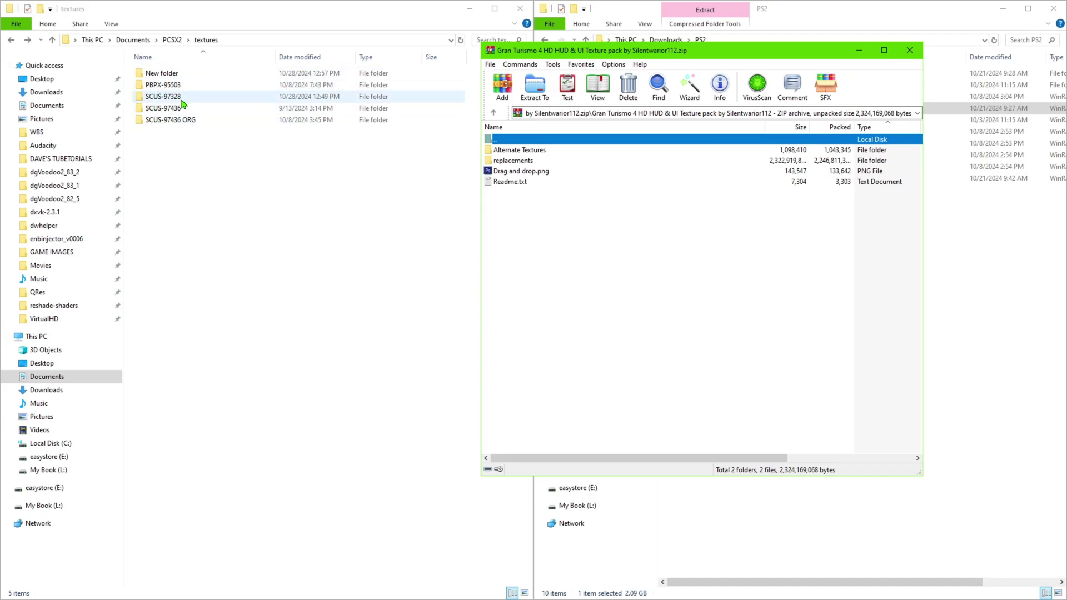
pyautogui.doubleClick(154, 99)
pyautogui.hotkey('alt', 'Left')
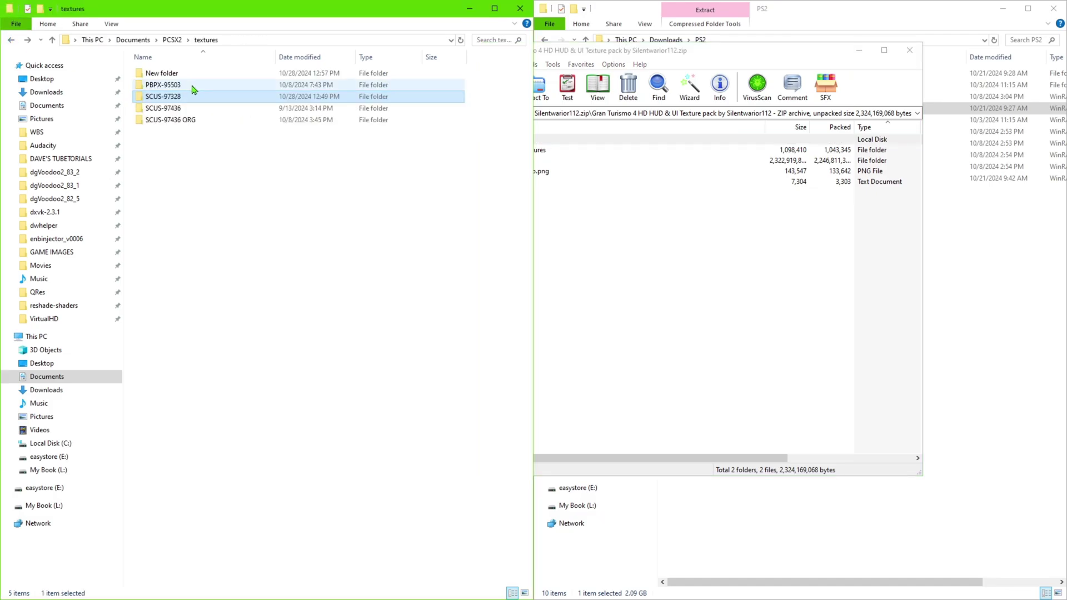
pyautogui.doubleClick(169, 111)
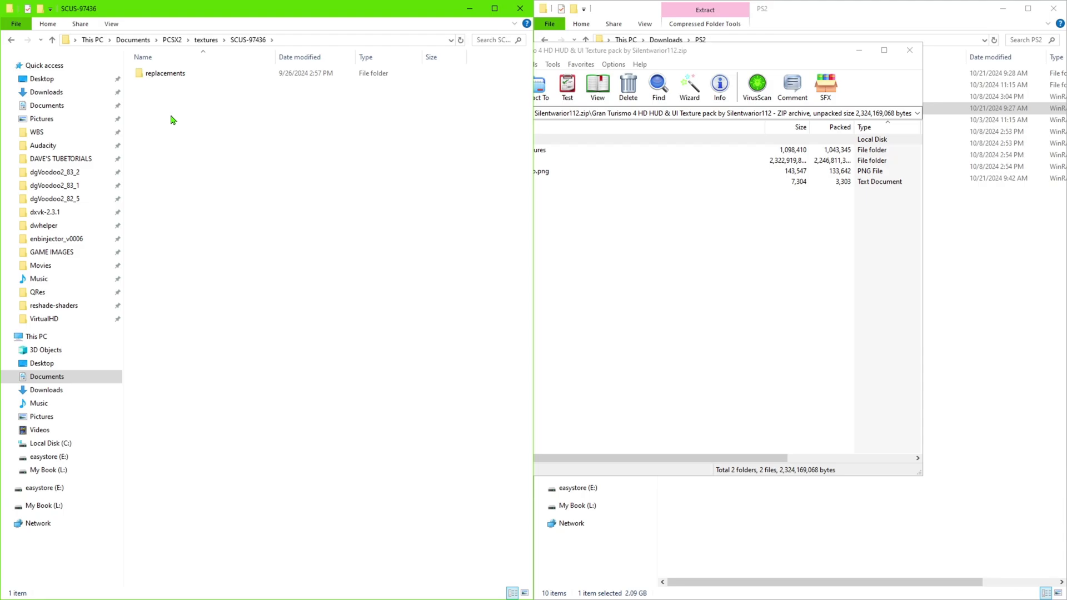
pyautogui.click(674, 246)
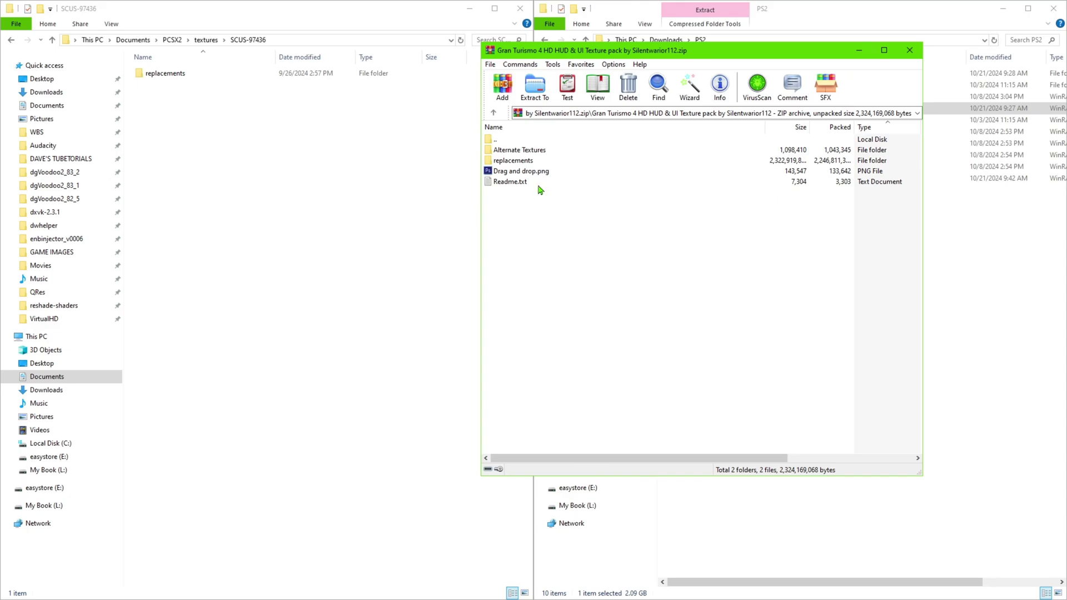
# - Read the texture pack's Readme.txt instructions
pyautogui.doubleClick(510, 182)
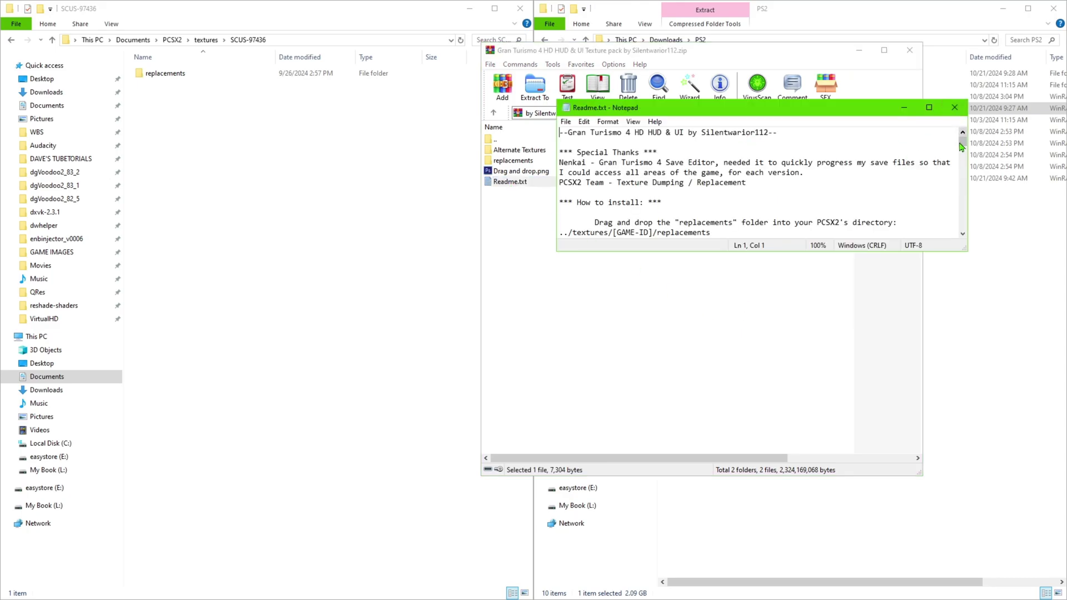
pyautogui.click(955, 108)
pyautogui.click(661, 243)
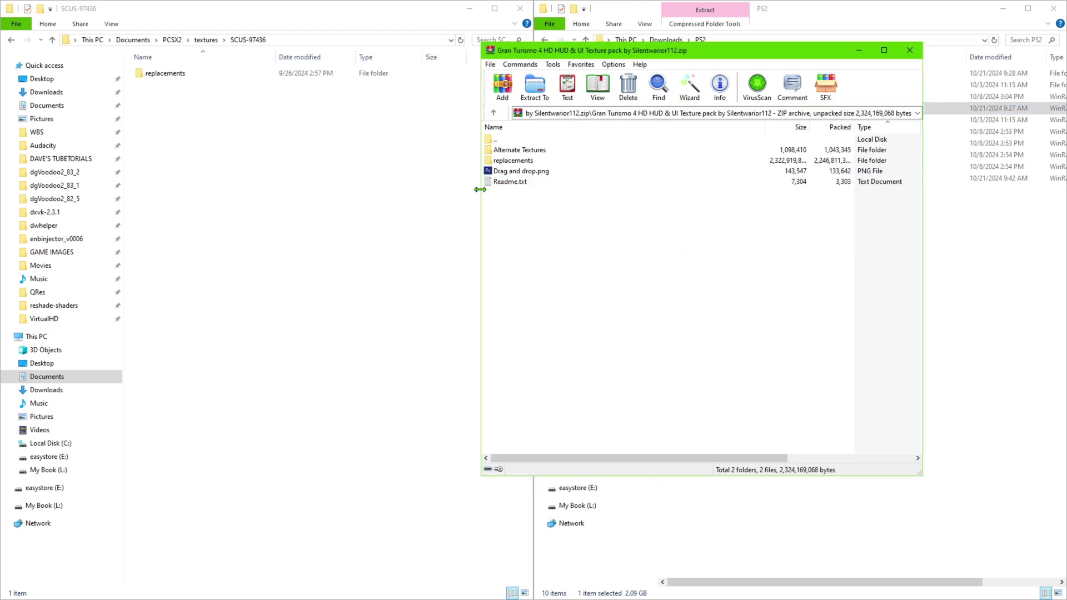
# - Browse the Alternate Textures blanked replay watermark folder, then close WinRAR
pyautogui.doubleClick(533, 151)
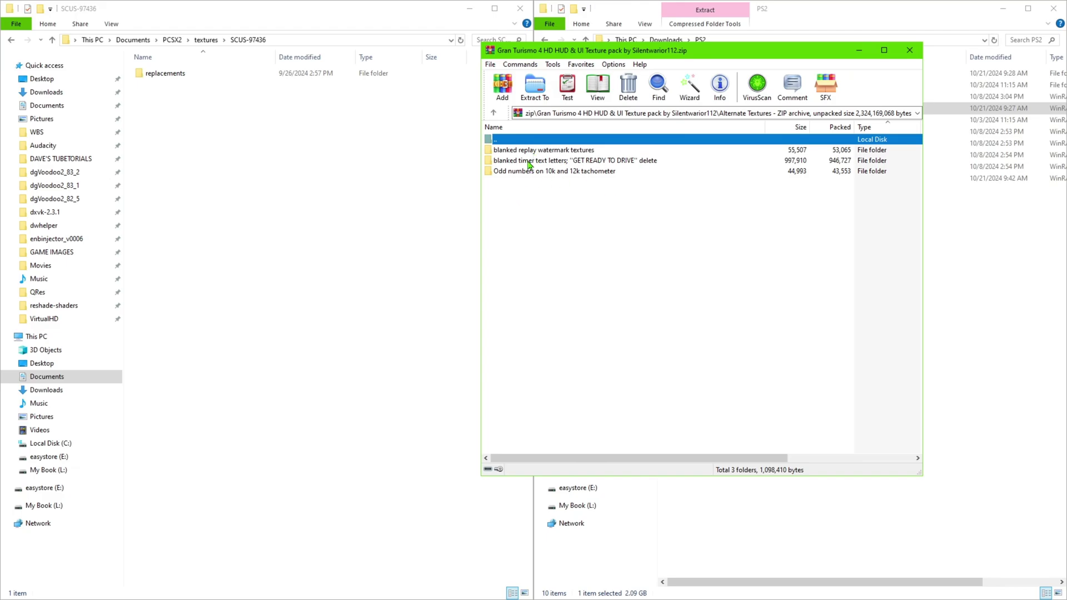
pyautogui.doubleClick(559, 150)
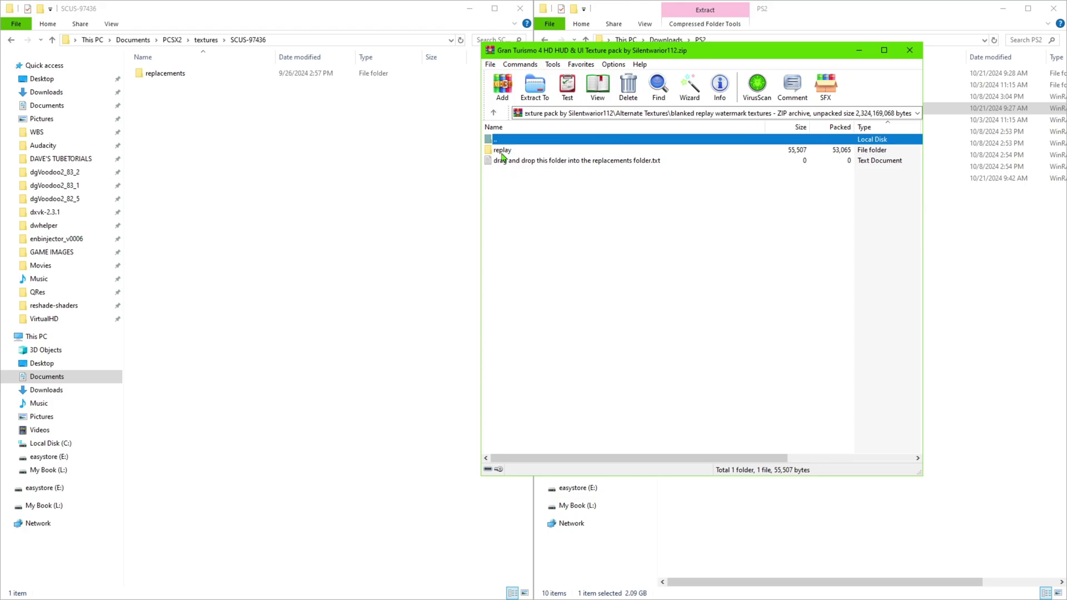
pyautogui.click(496, 152)
pyautogui.doubleClick(496, 151)
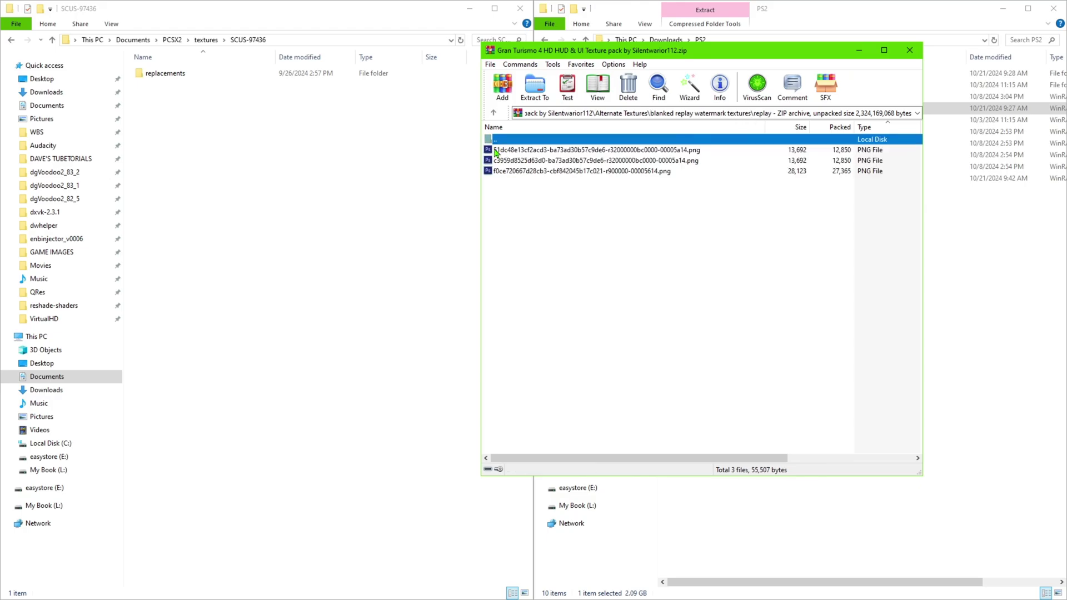
pyautogui.click(493, 112)
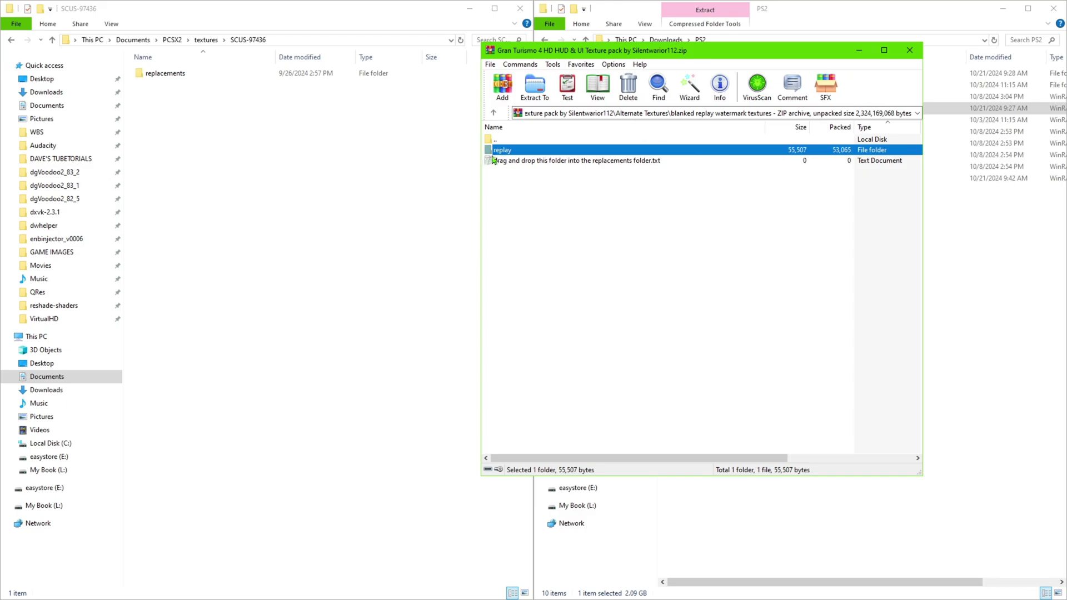
pyautogui.click(506, 185)
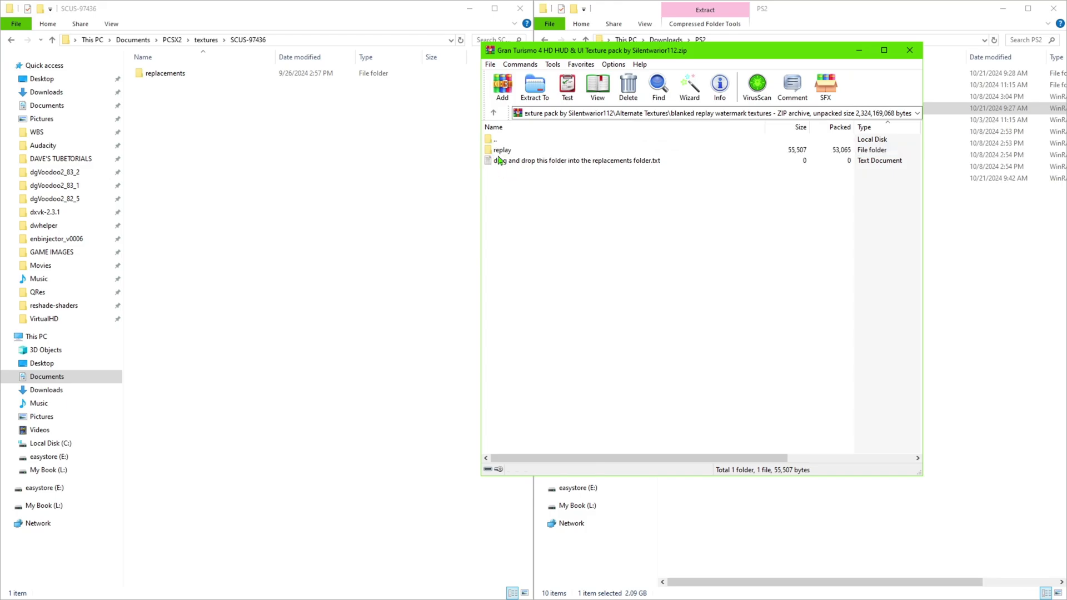
pyautogui.click(909, 50)
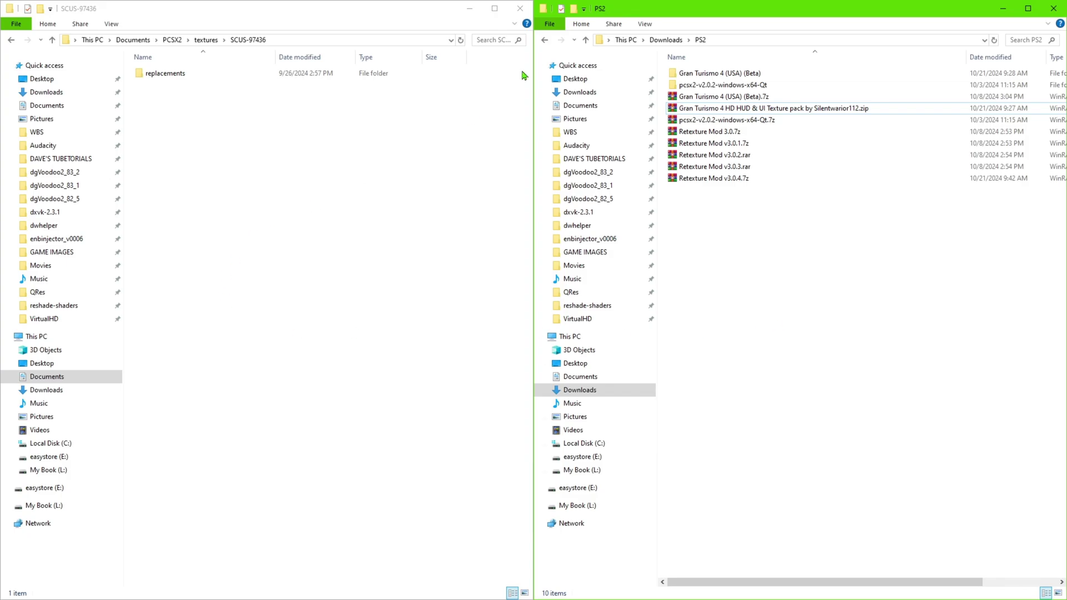
# - Close both Explorer folder windows and start pcsx2-qt.exe
pyautogui.click(519, 9)
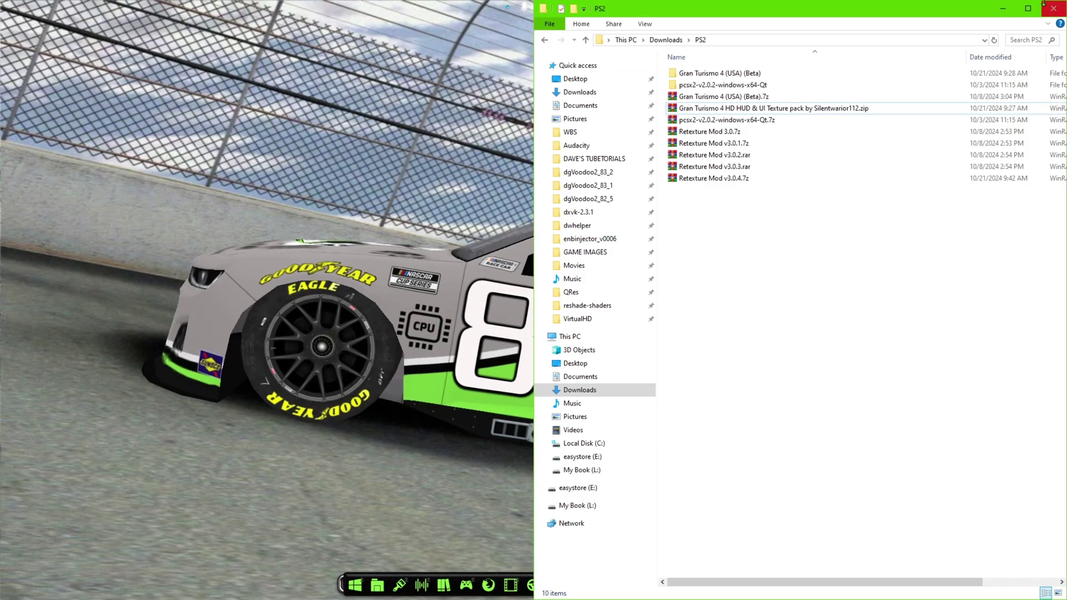
pyautogui.click(1053, 9)
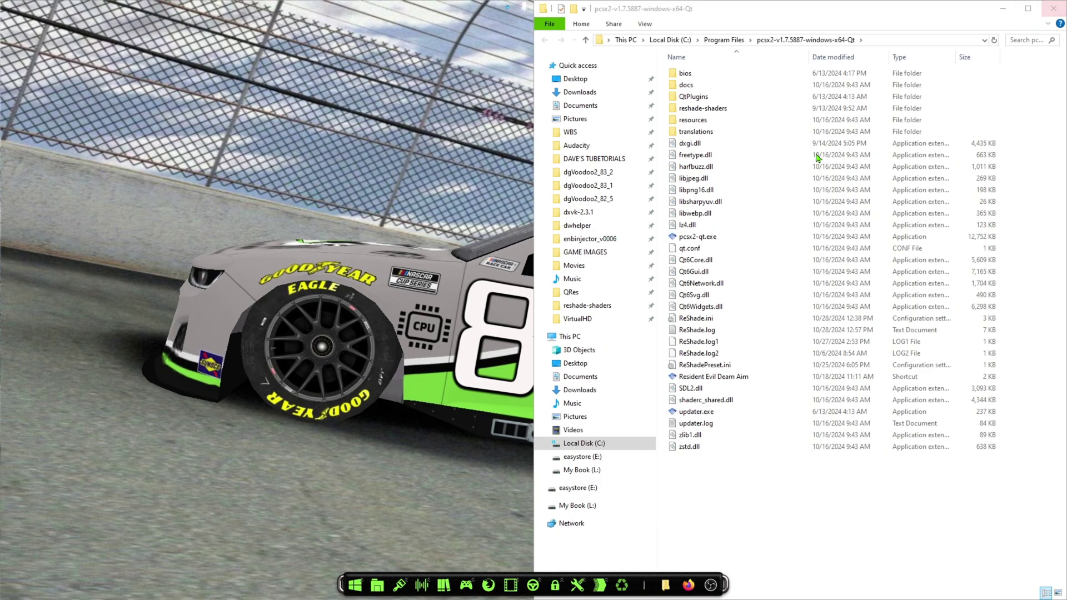
pyautogui.doubleClick(712, 242)
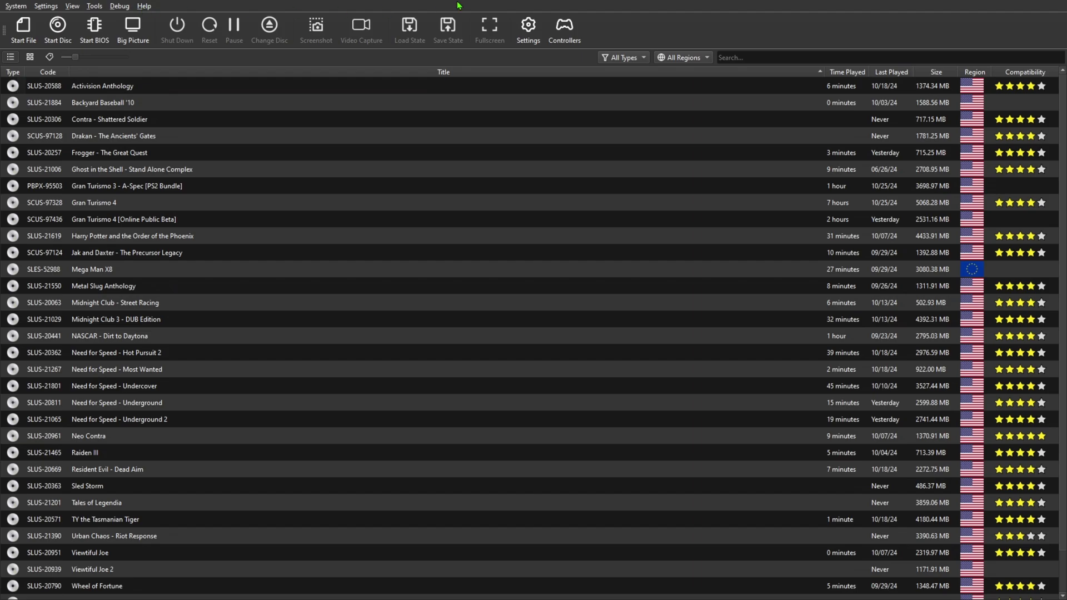
# - Confirm Tools > Show Advanced Settings is ticked, then reopen the Settings window
pyautogui.click(530, 37)
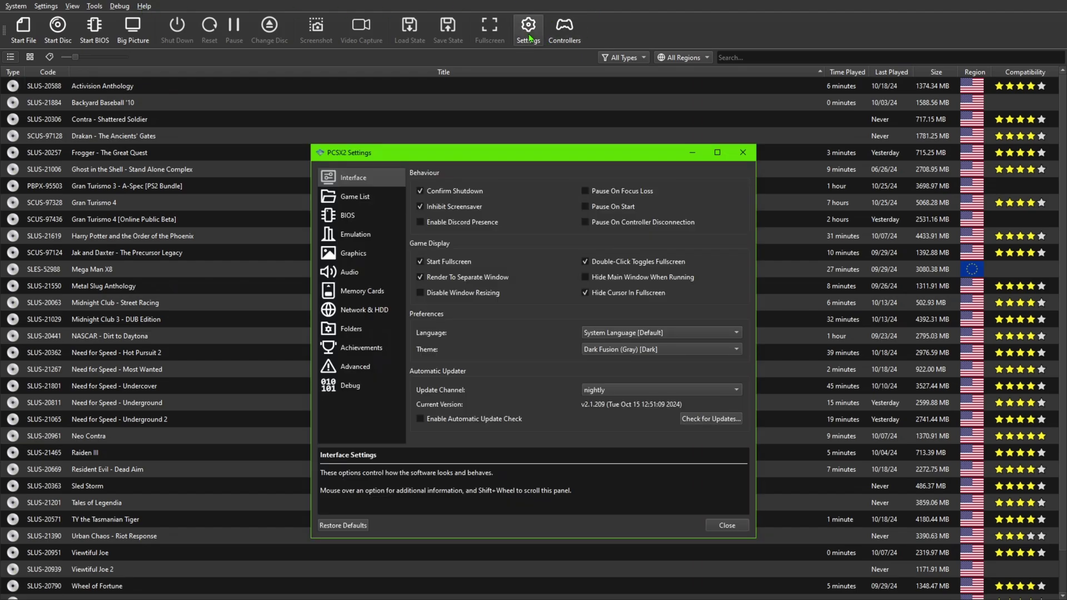
pyautogui.click(742, 152)
pyautogui.click(94, 8)
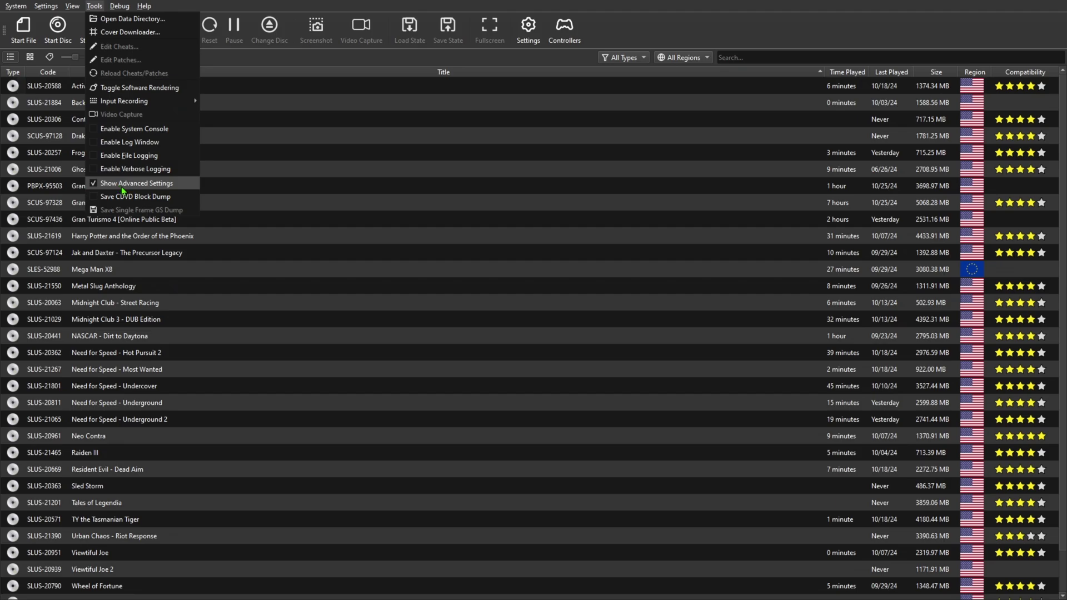
pyautogui.moveTo(128, 7)
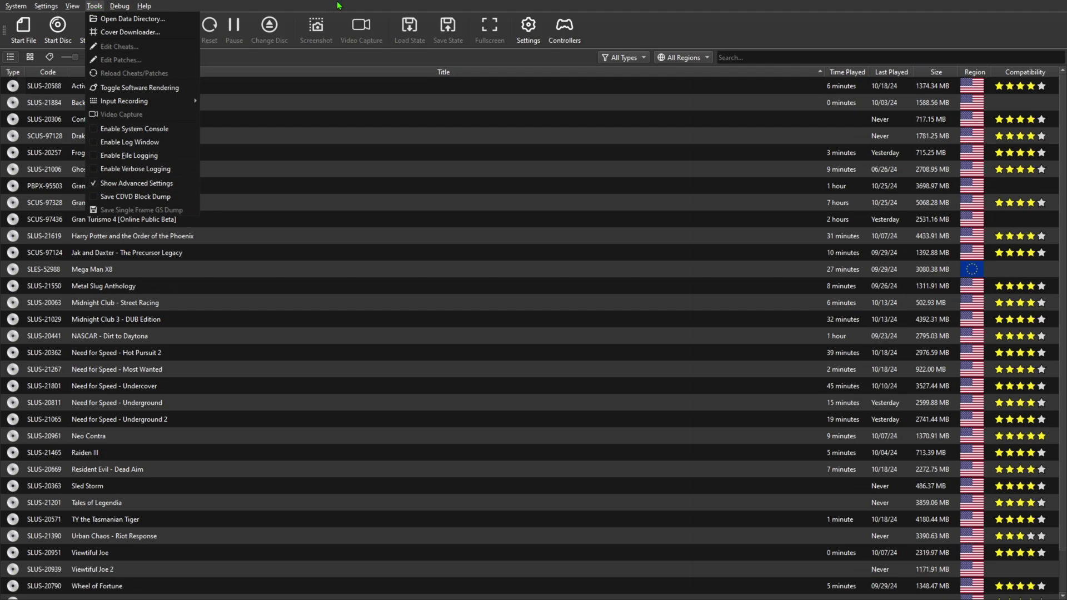
pyautogui.click(523, 33)
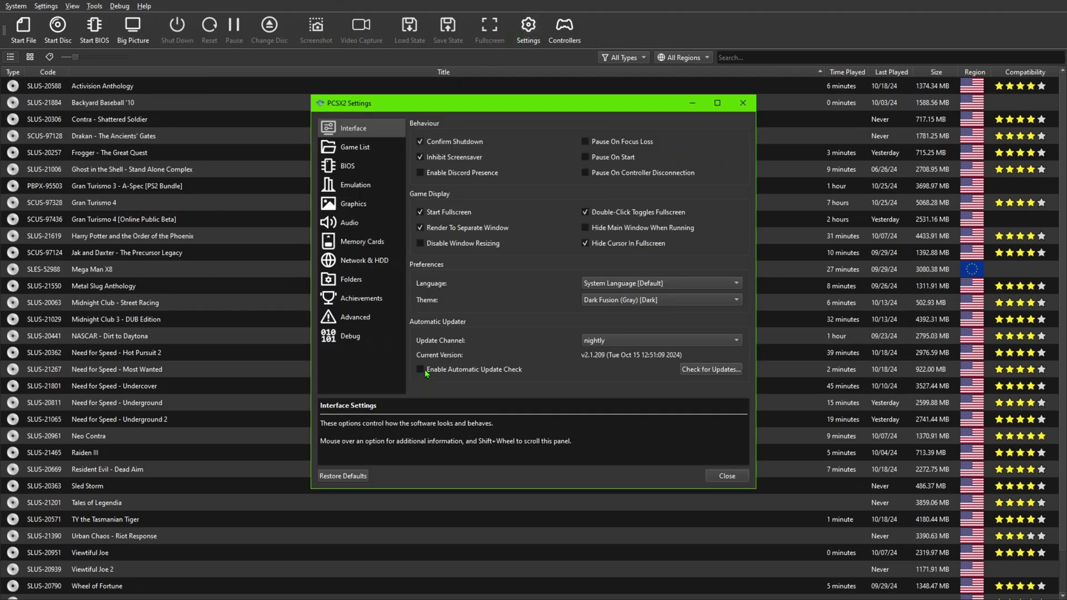
# - Scroll through the Advanced settings page without changes, then close Settings
pyautogui.click(345, 321)
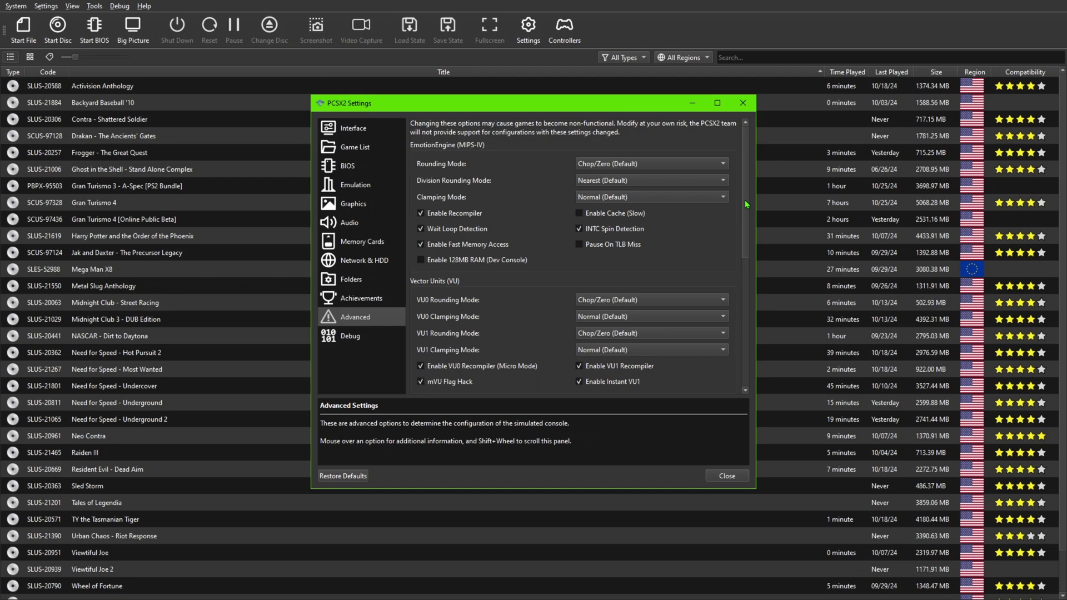
pyautogui.moveTo(747, 204); pyautogui.dragTo(745, 251)
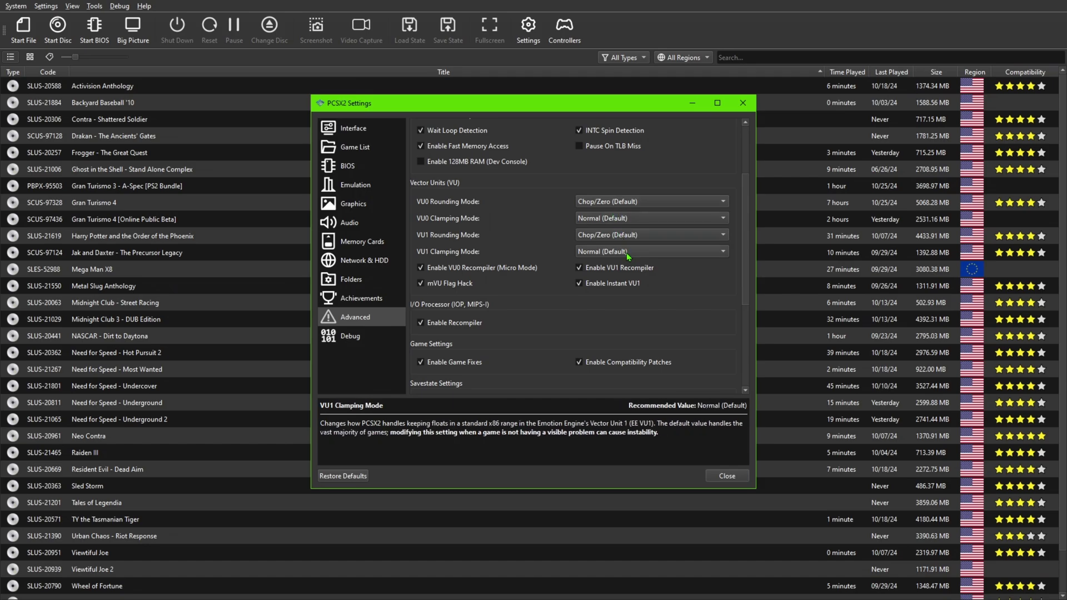
pyautogui.moveTo(747, 279); pyautogui.dragTo(746, 372)
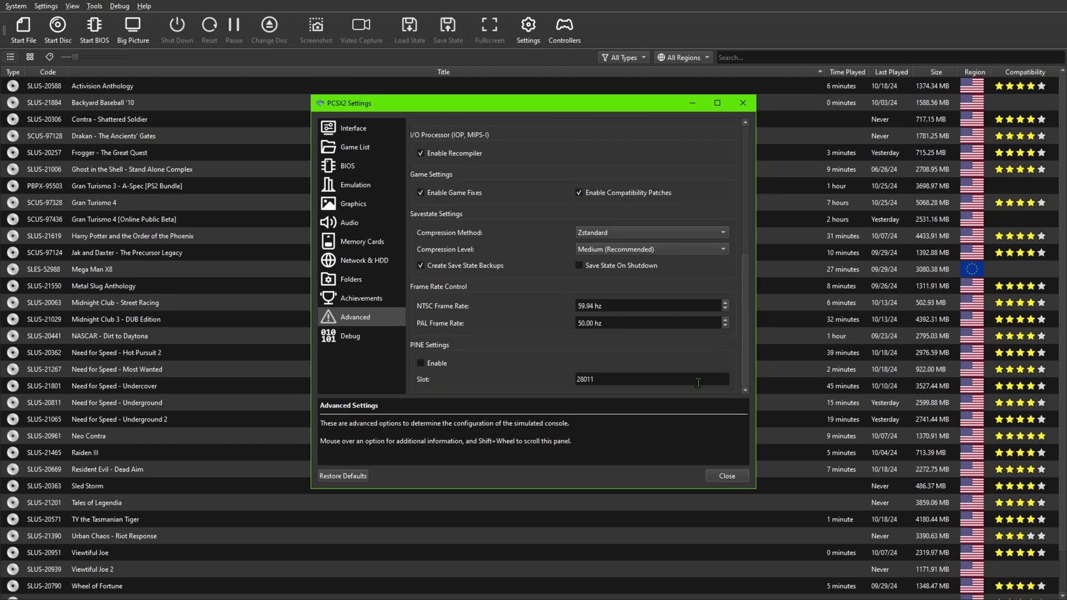
pyautogui.moveTo(677, 265)
pyautogui.click(740, 478)
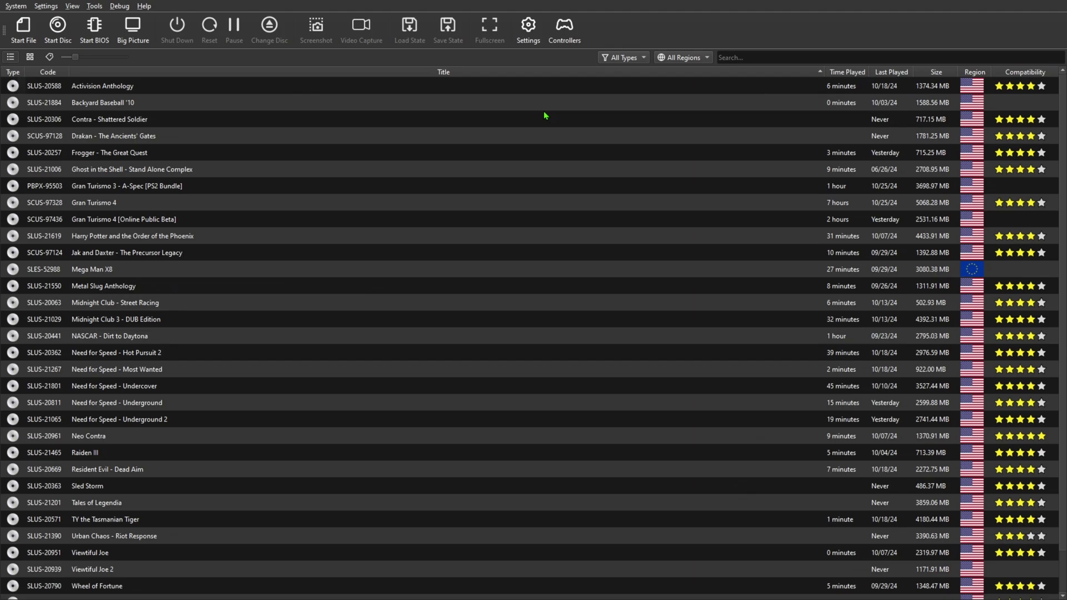
# - Open Gran Turismo 4 [Online Public Beta] properties and view its Interface and Emulation pages
pyautogui.rightClick(119, 222)
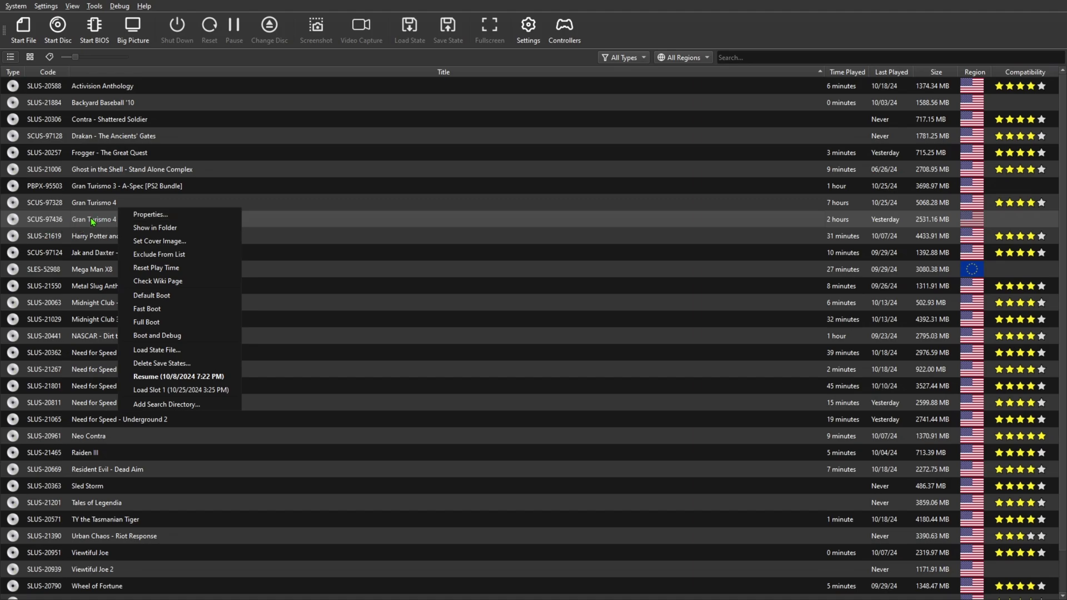
pyautogui.click(159, 218)
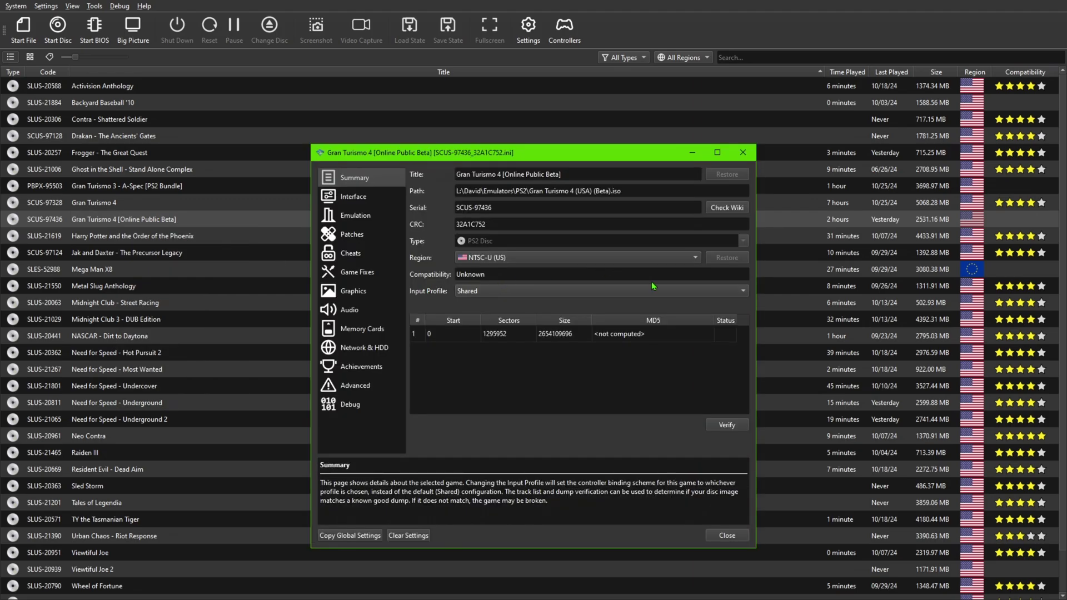
pyautogui.moveTo(575, 159); pyautogui.dragTo(544, 105)
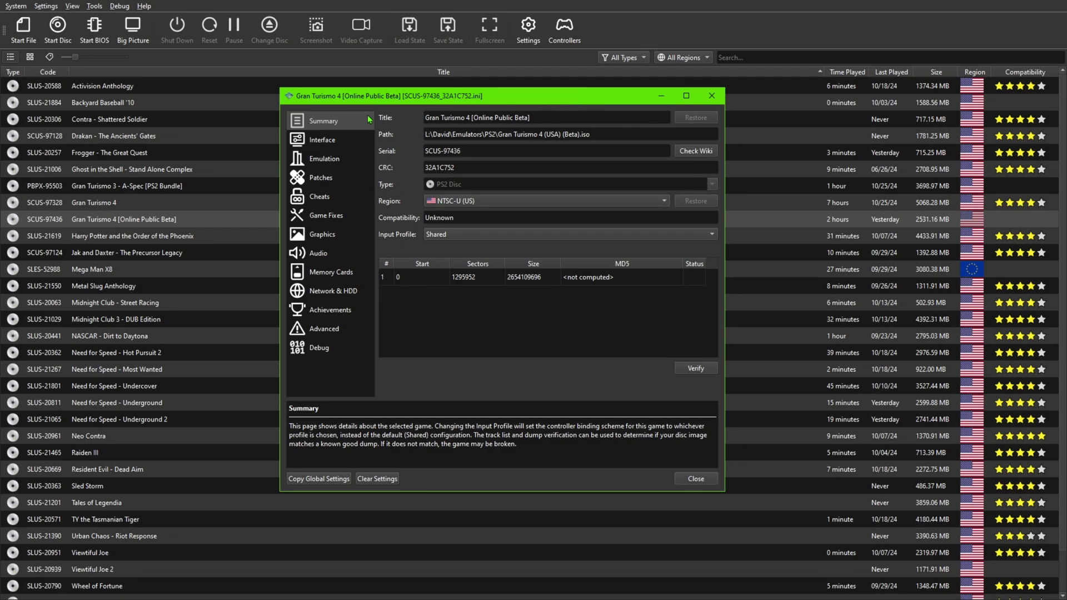
pyautogui.click(321, 142)
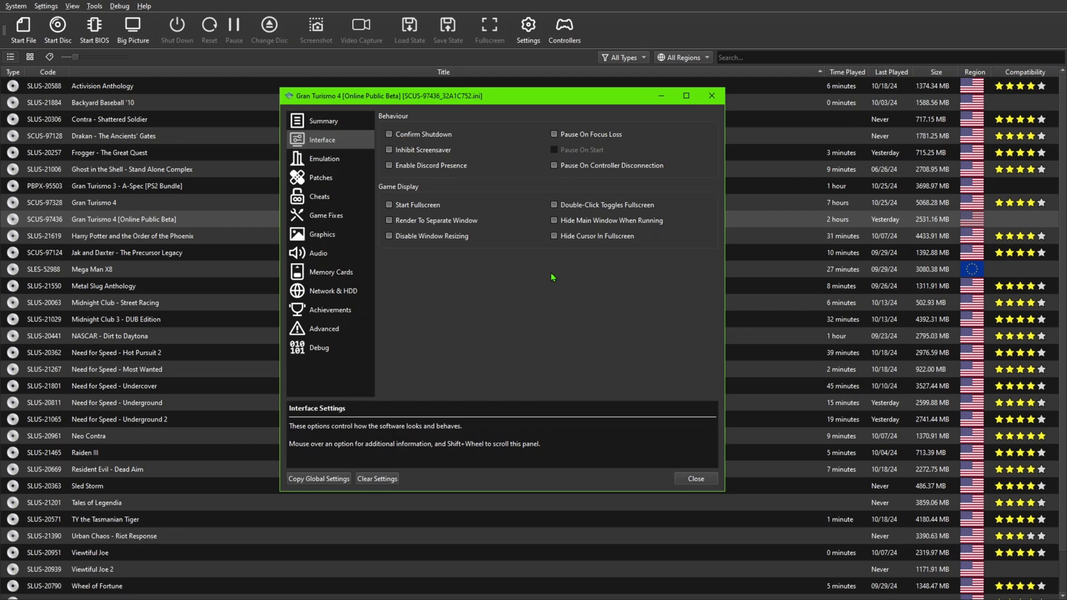
pyautogui.click(325, 160)
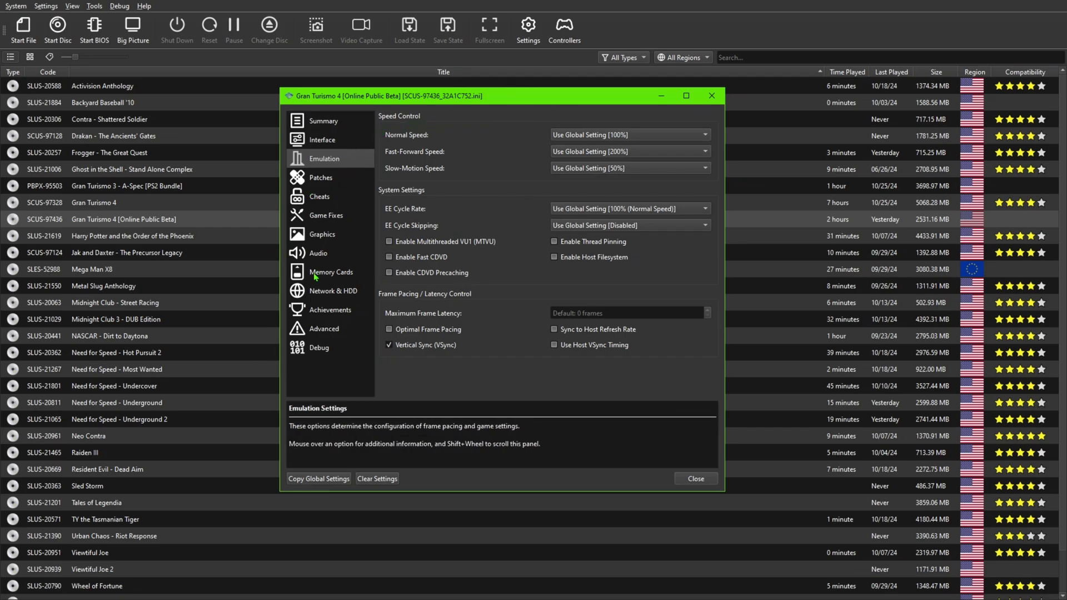
# - Review the Patches list with only Adjusted triggers sensitivity enabled
pyautogui.click(313, 180)
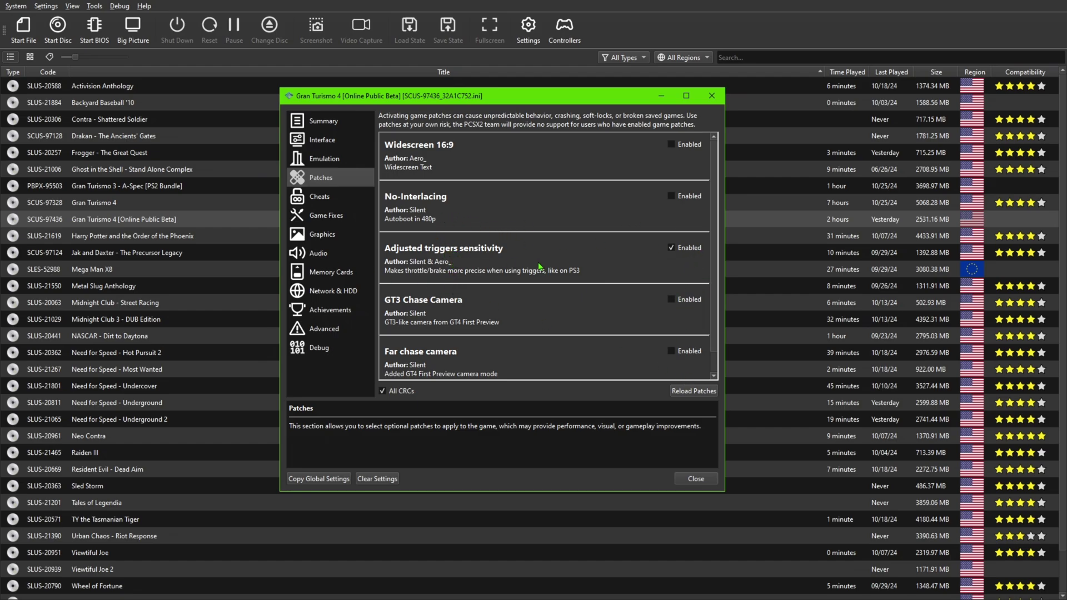
pyautogui.scroll(-1, 632, 265)
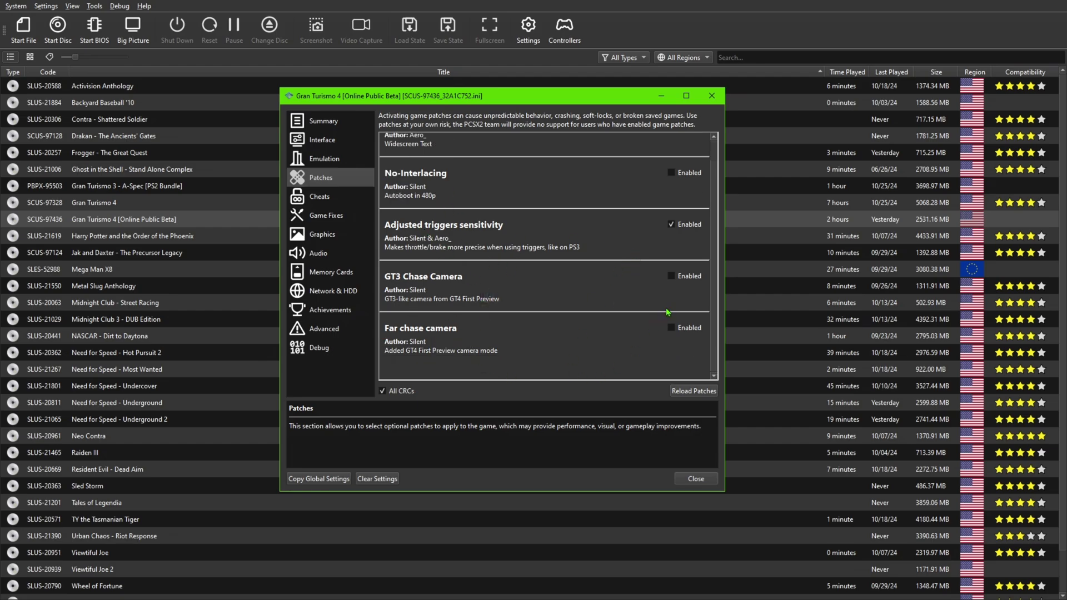
pyautogui.scroll(1, 668, 312)
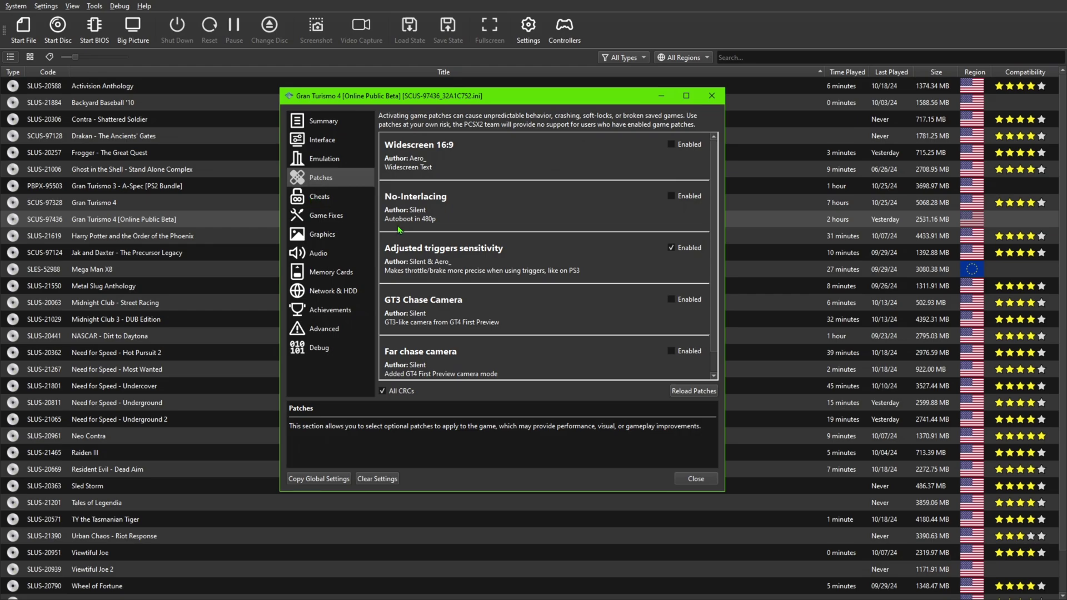
# - Switch the Online Public Beta's renderer to Direct3D 12 and show its Rendering options at 3x Native
pyautogui.click(336, 216)
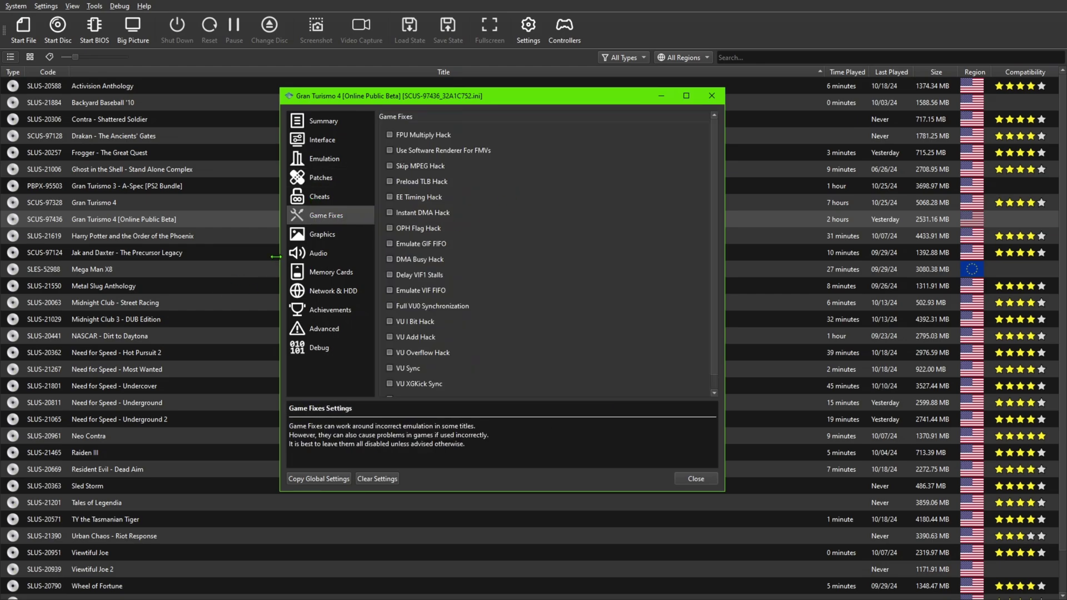
pyautogui.click(329, 236)
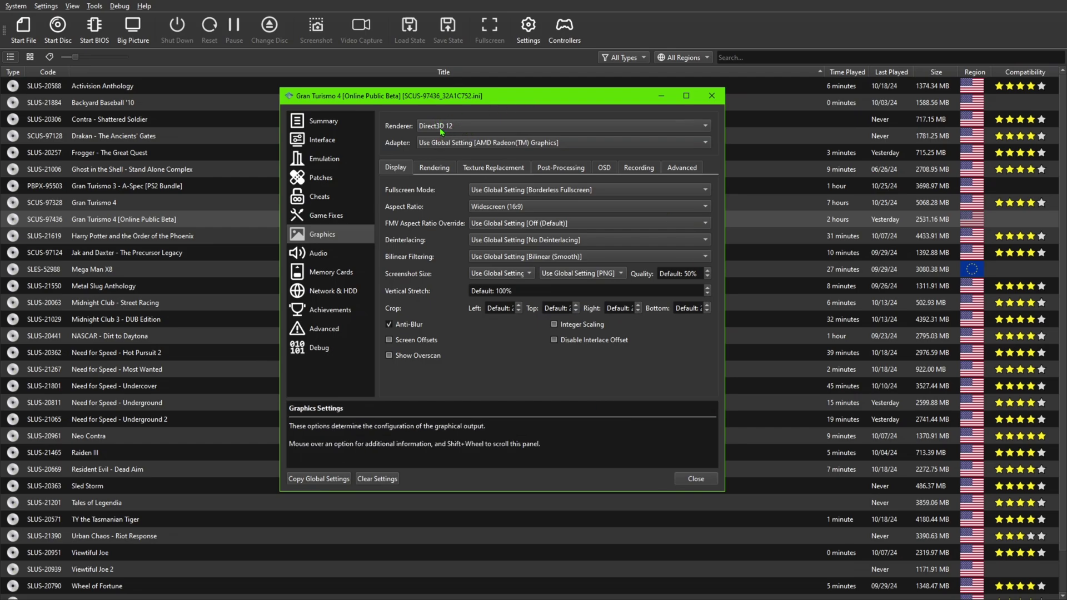
pyautogui.click(484, 129)
pyautogui.click(485, 129)
pyautogui.click(485, 129)
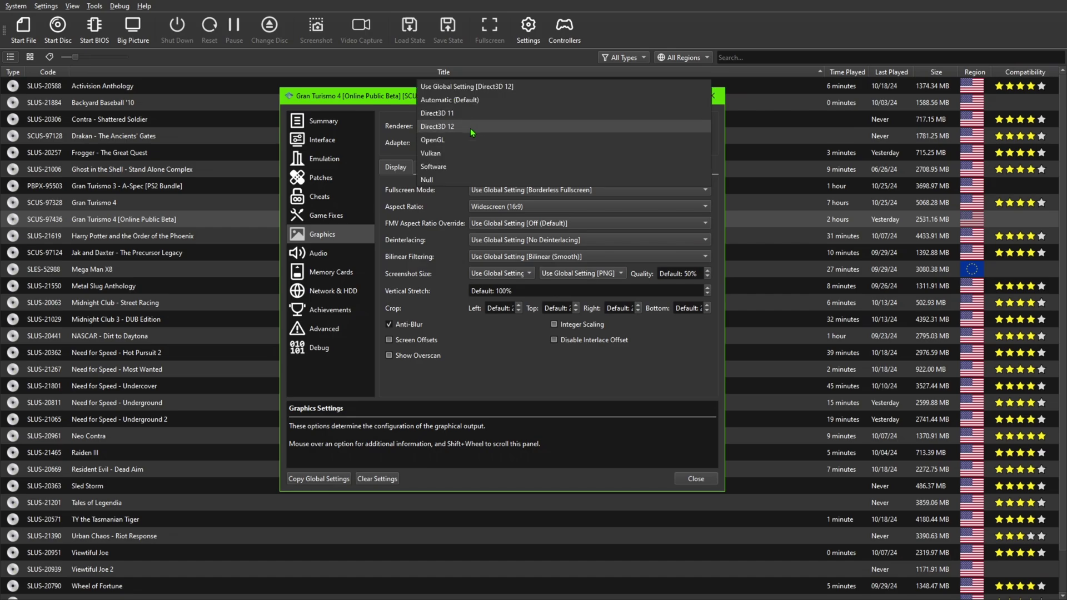
pyautogui.click(381, 99)
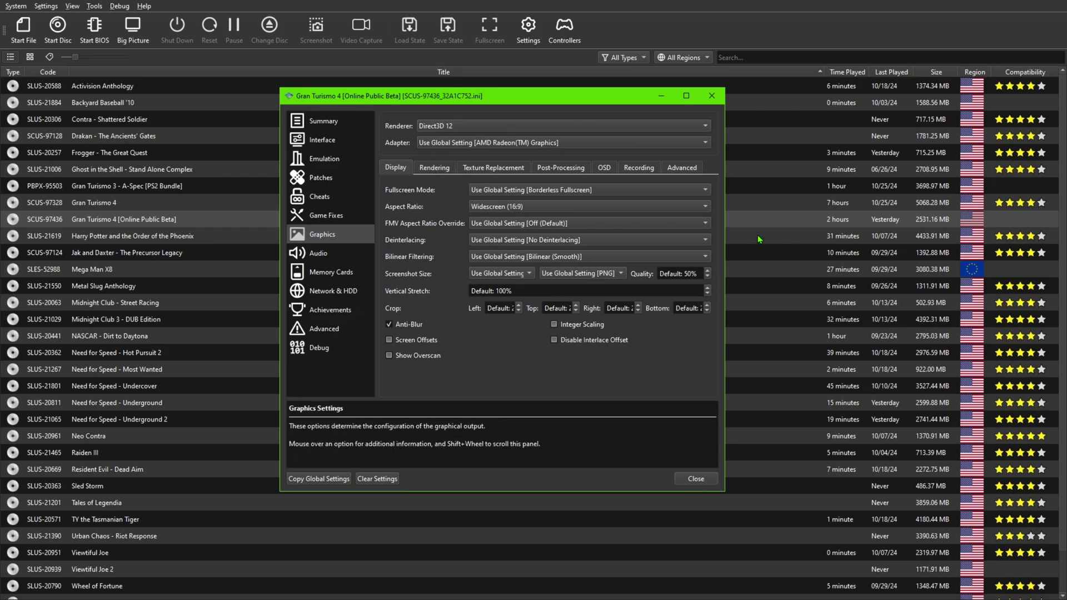
pyautogui.click(439, 169)
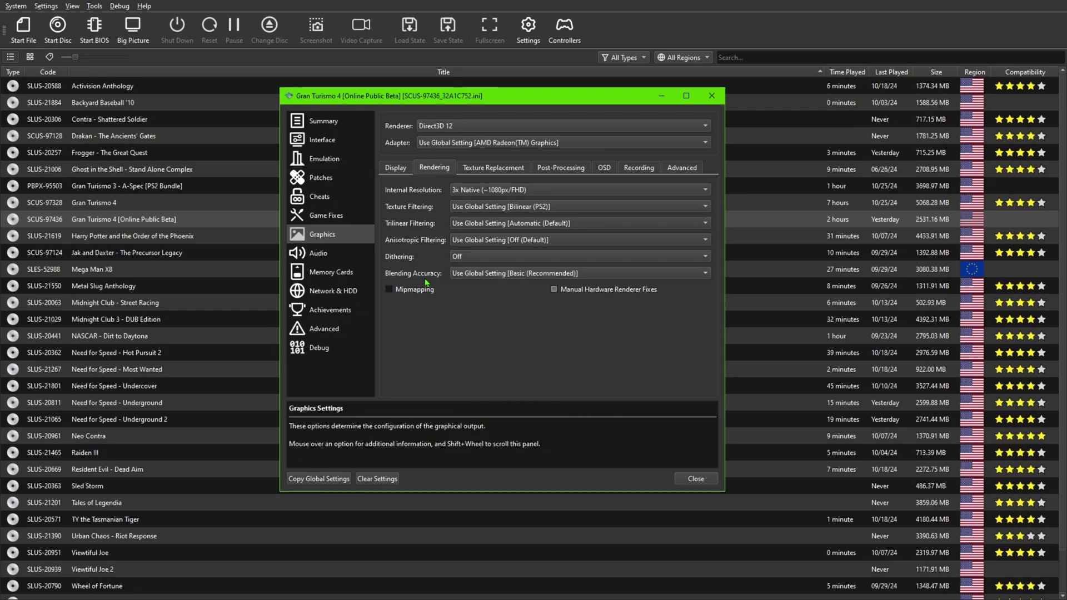
# - Keep the global Basic blending accuracy, review Audio, Memory Cards and Advanced, then close the window
pyautogui.click(473, 278)
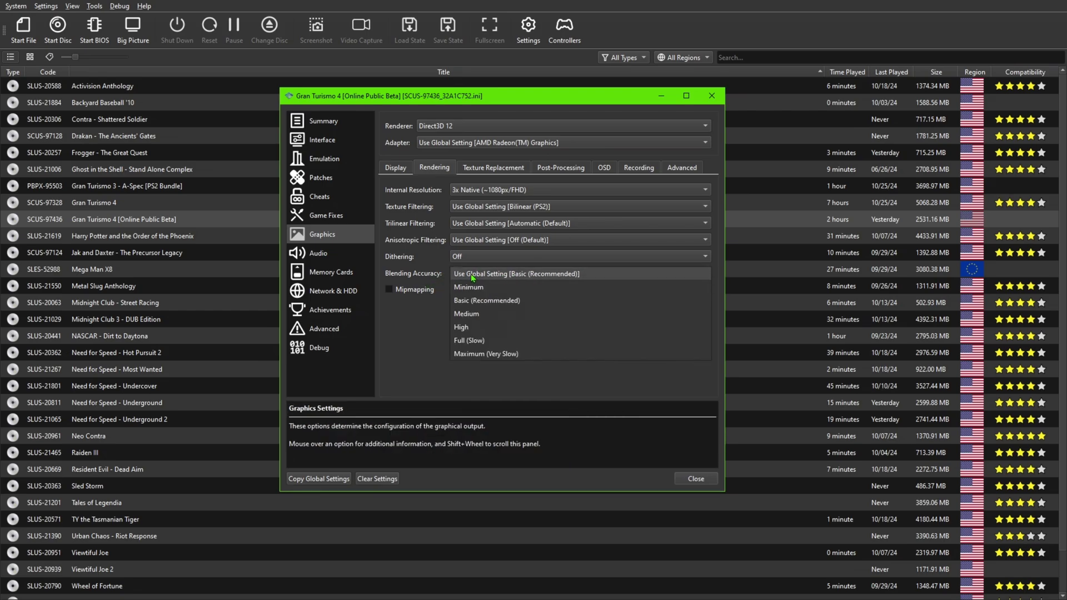
pyautogui.click(473, 275)
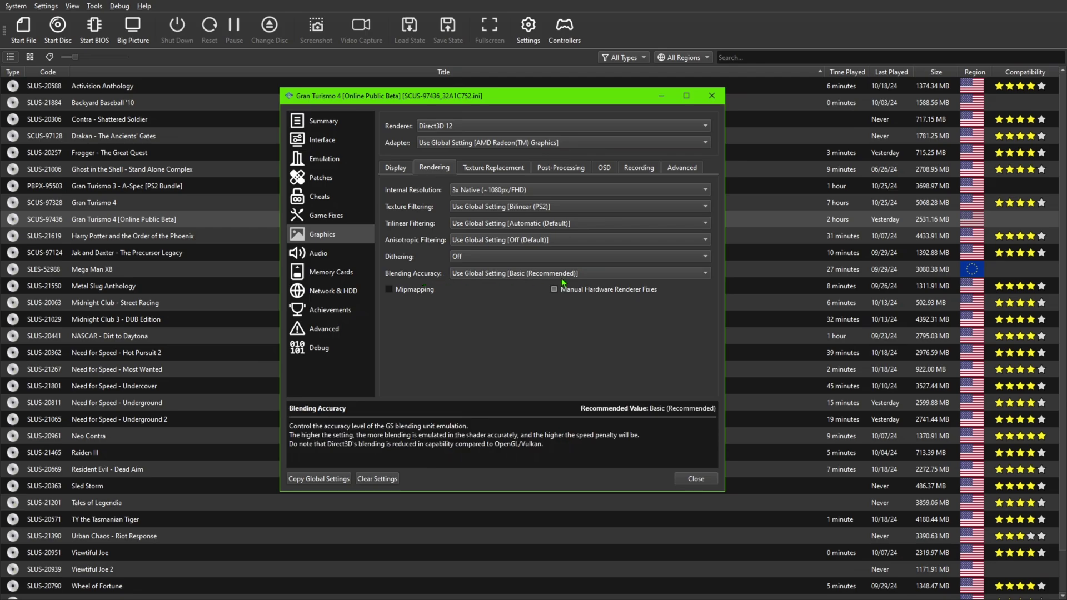
pyautogui.click(320, 257)
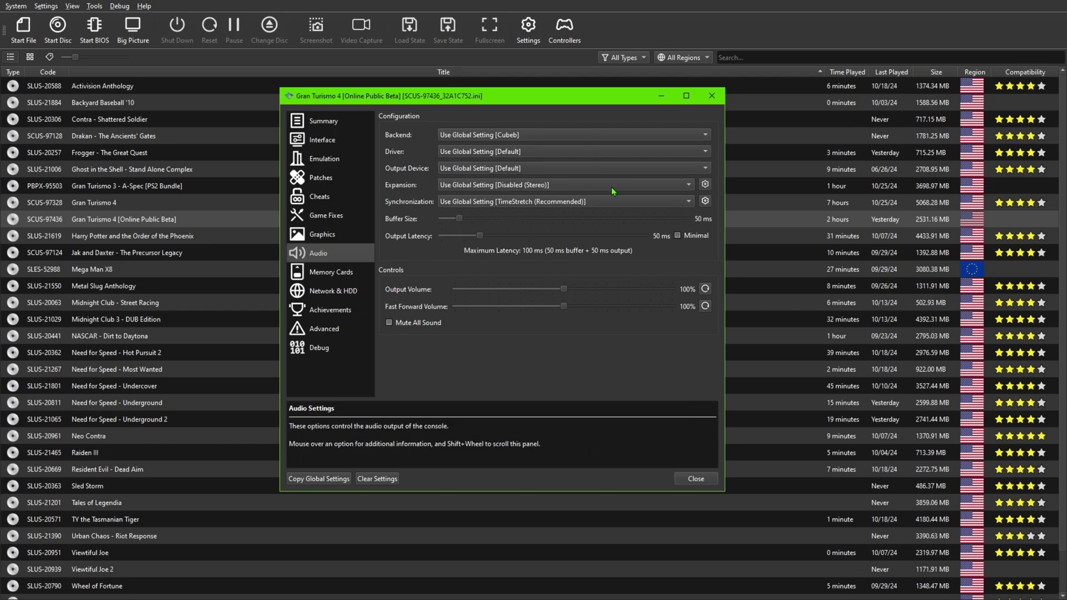
pyautogui.click(338, 275)
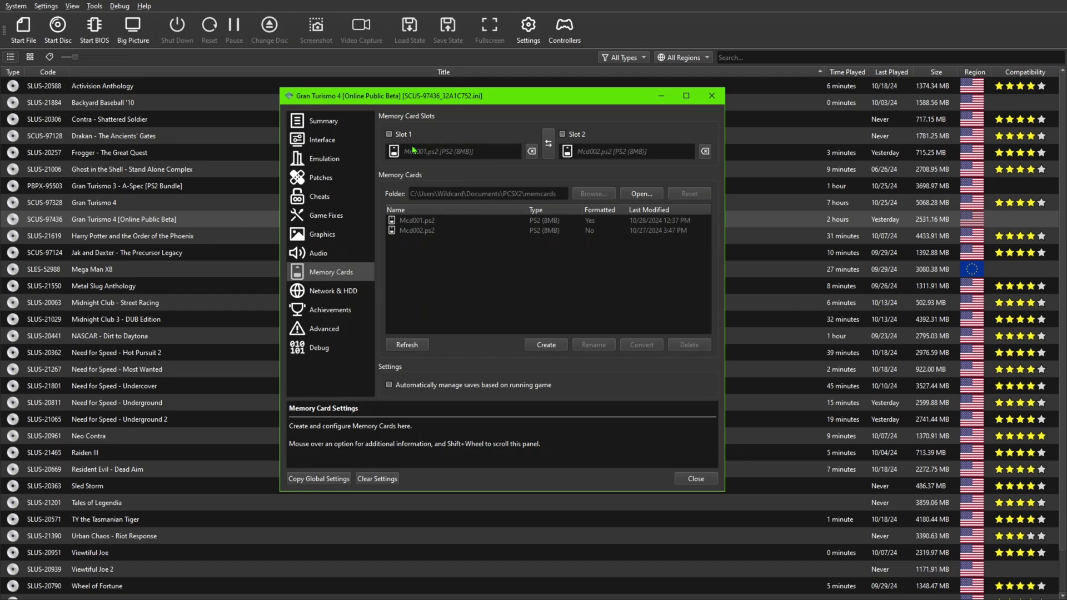
pyautogui.click(332, 330)
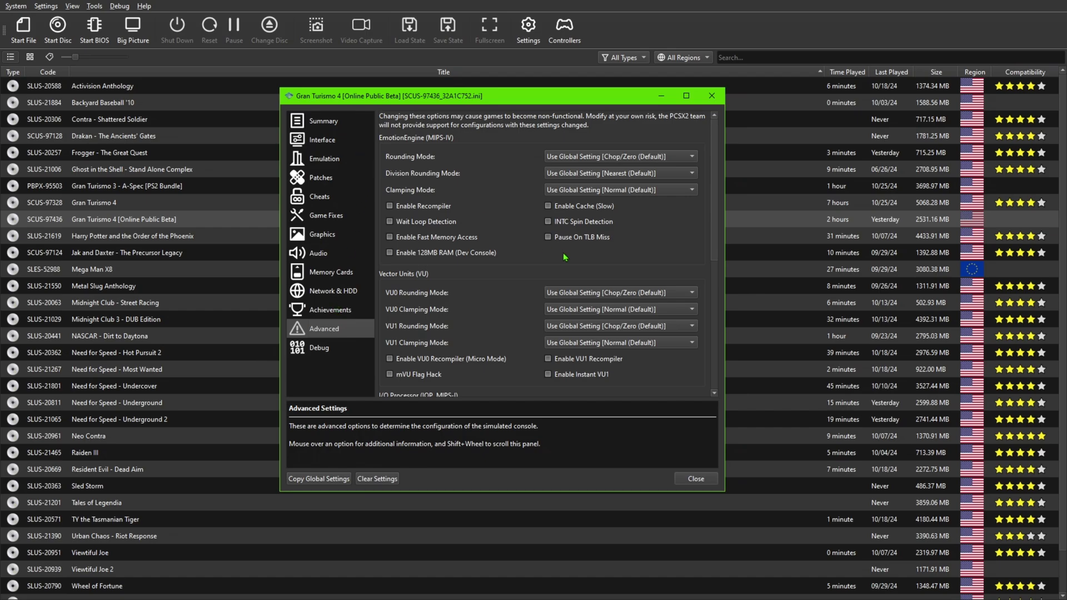
pyautogui.click(696, 479)
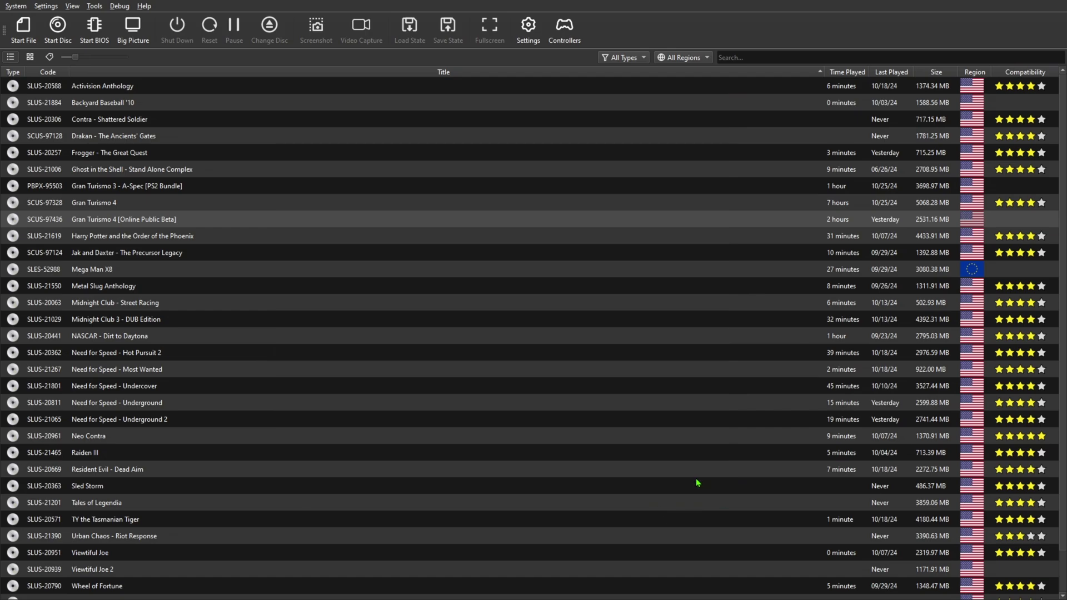
# - Reopen the Online Public Beta's properties and check its Texture Replacement graphics options
pyautogui.rightClick(119, 220)
pyautogui.click(150, 216)
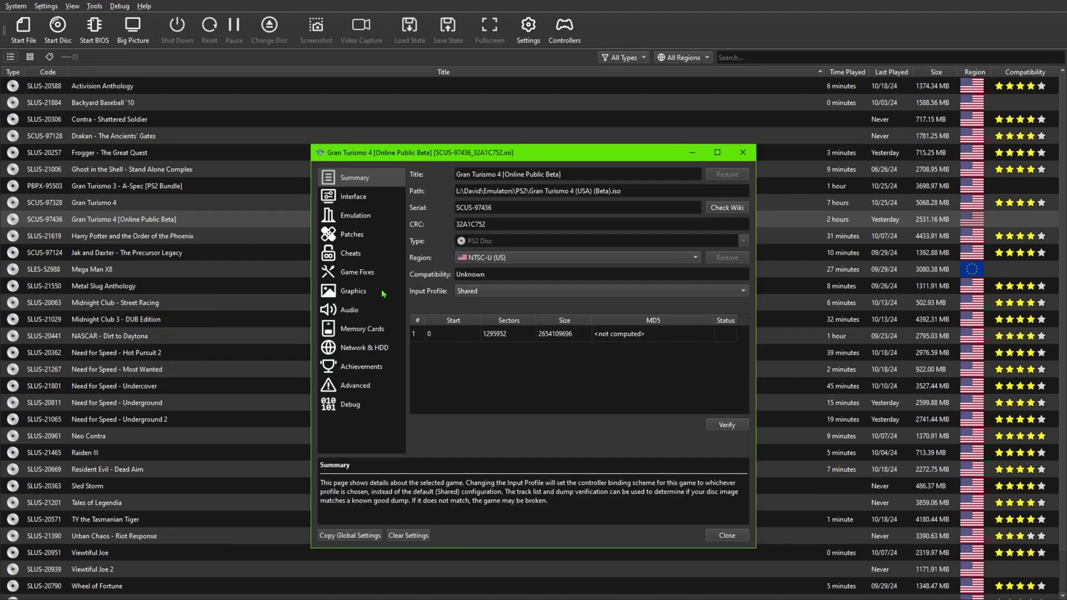
pyautogui.click(359, 295)
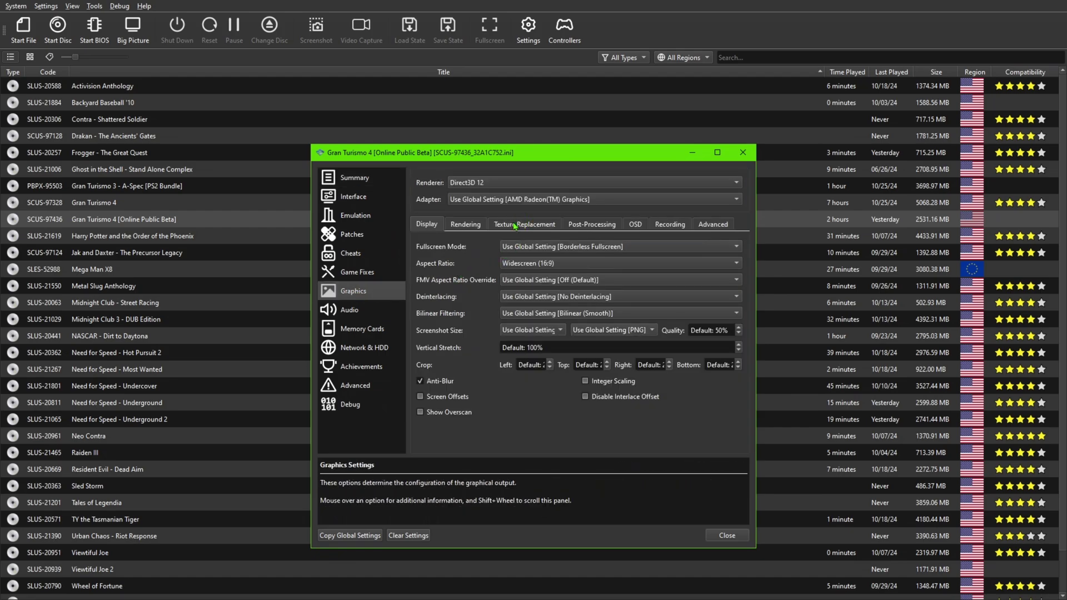
pyautogui.click(542, 225)
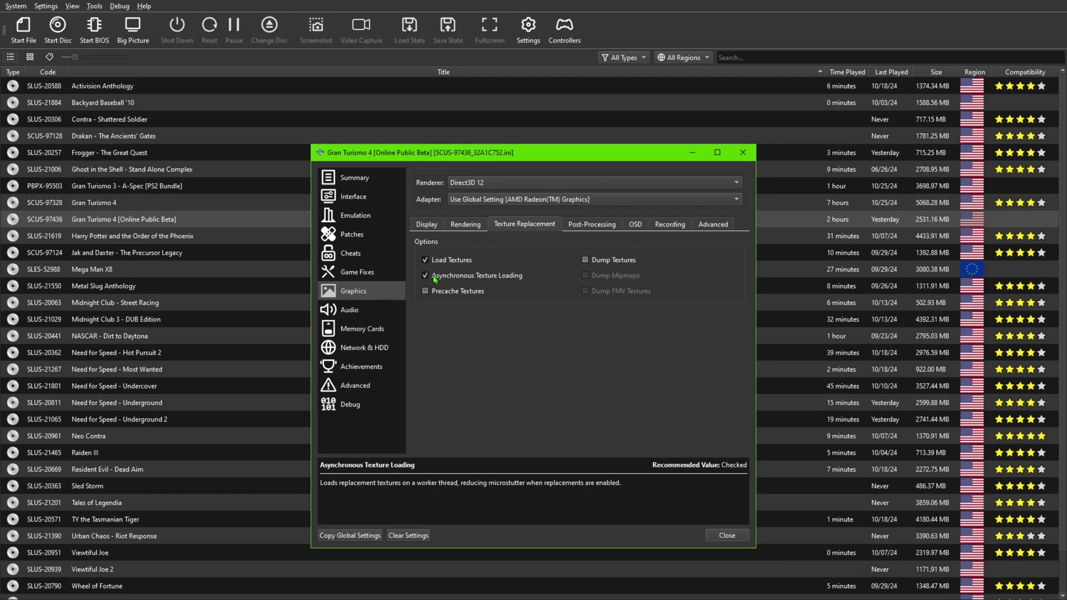
# - Keep Scanline Filter as the Post-Processing TV shader, then view the OSD options
pyautogui.click(581, 226)
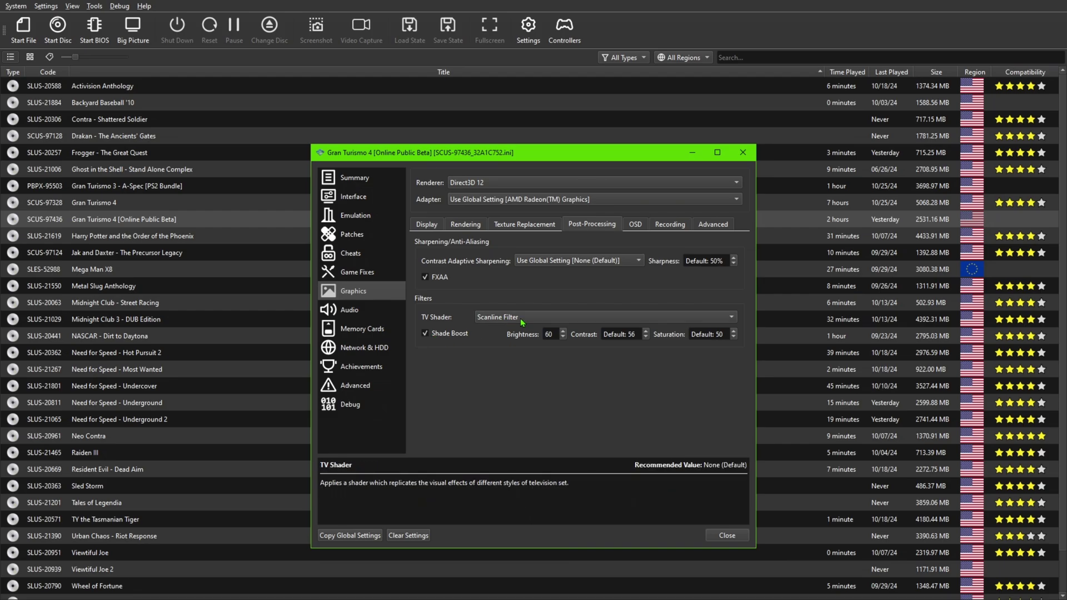
pyautogui.click(720, 321)
pyautogui.click(719, 321)
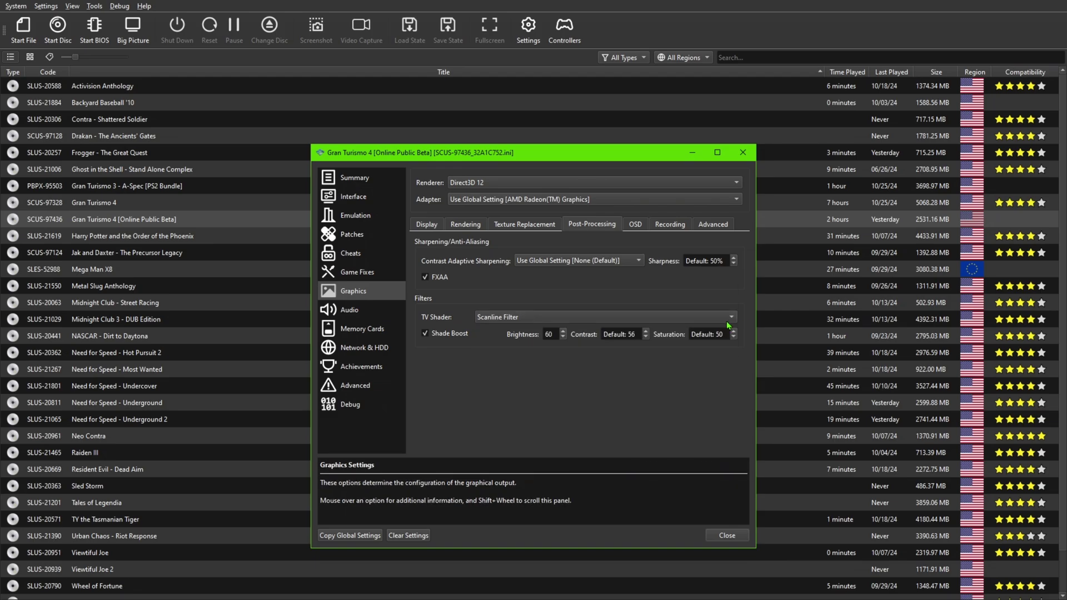
pyautogui.click(612, 322)
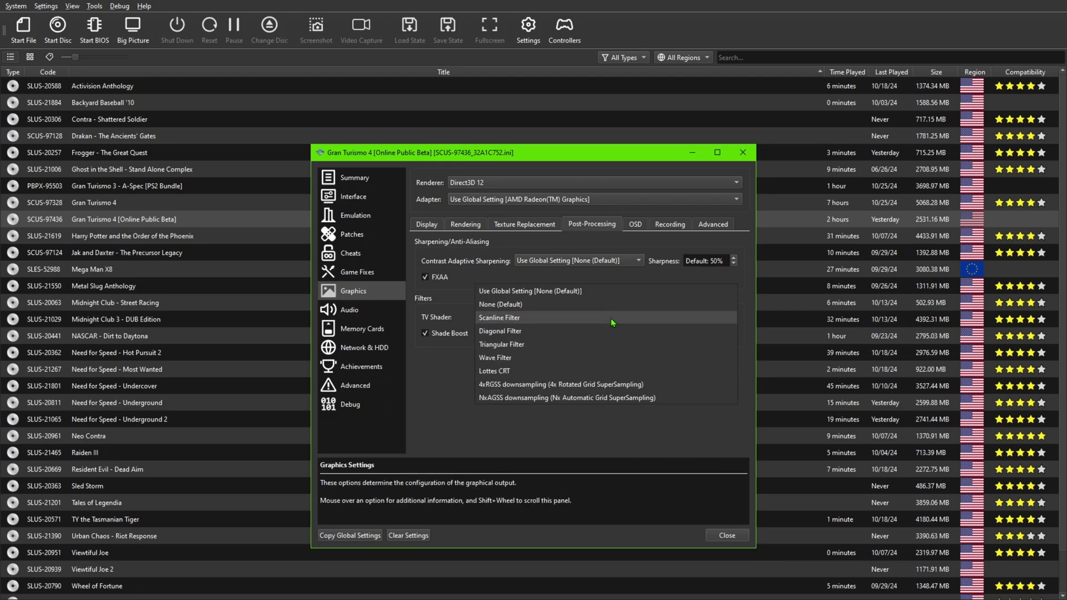
pyautogui.click(435, 396)
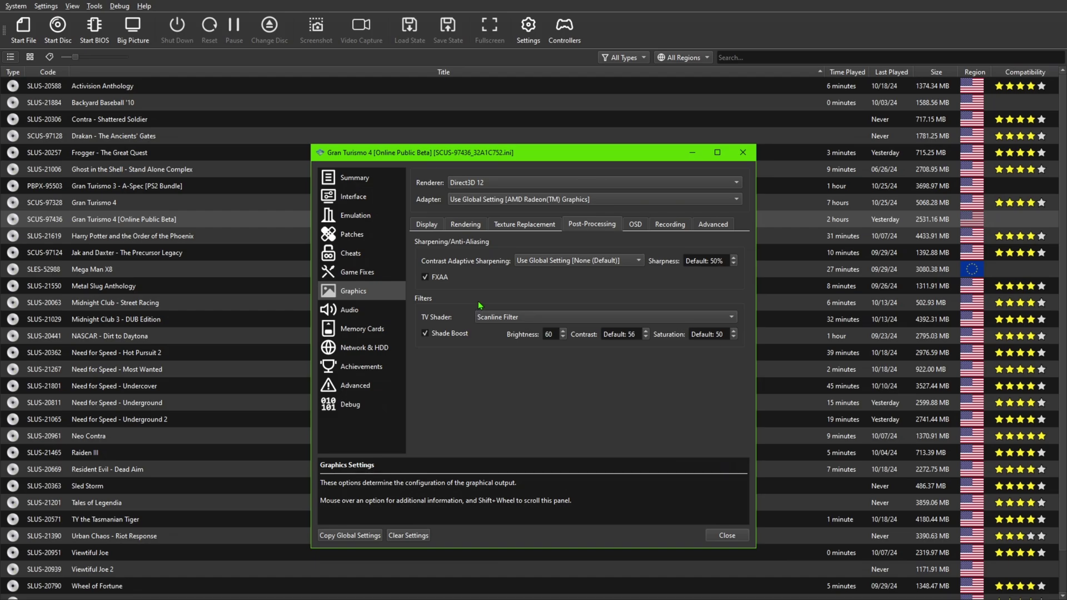
pyautogui.click(519, 319)
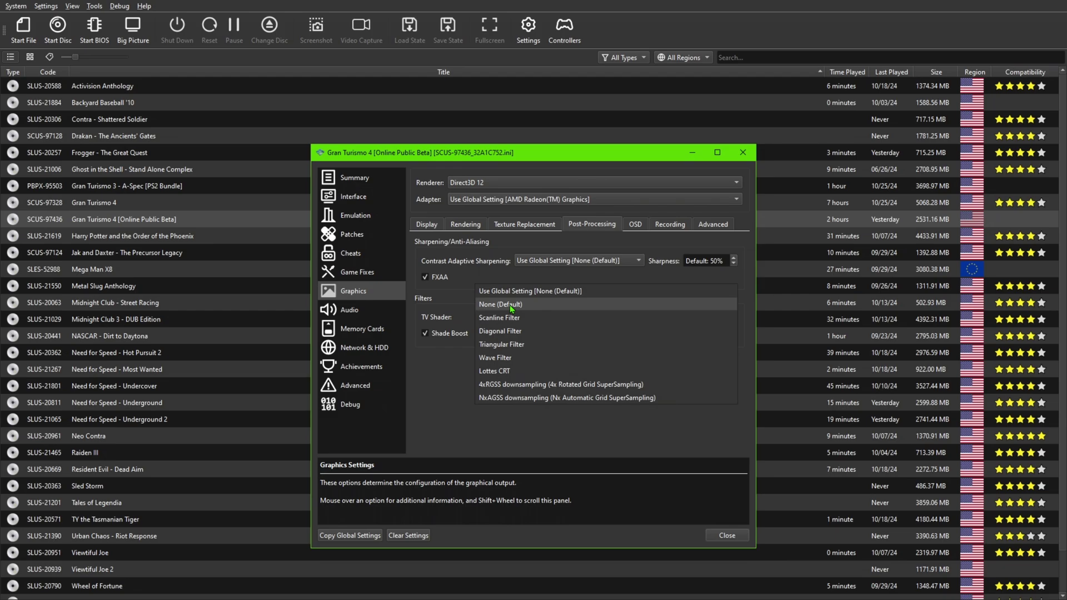
pyautogui.click(457, 391)
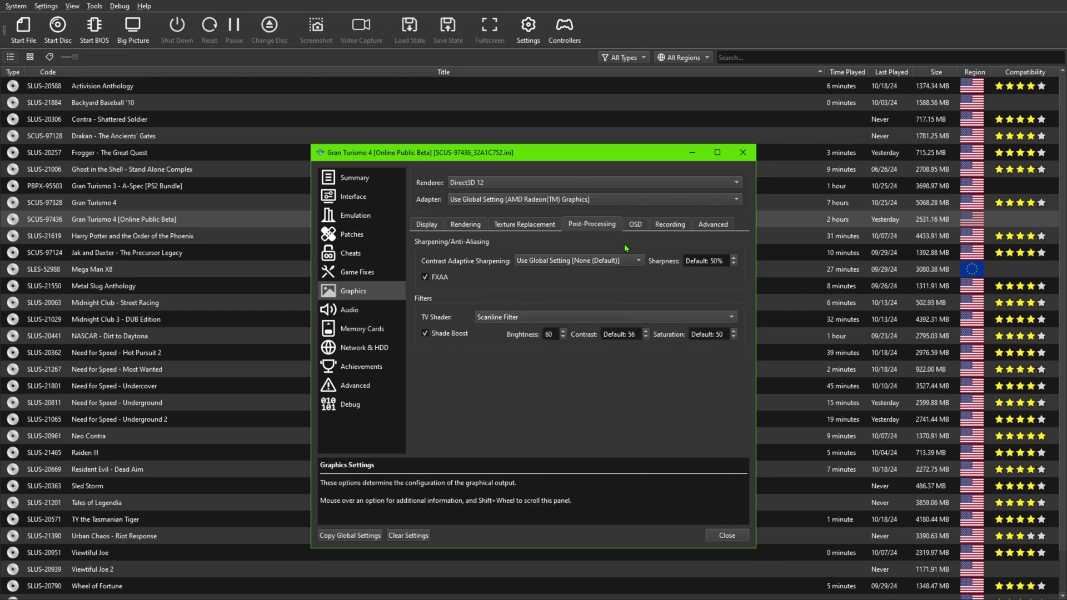
pyautogui.click(636, 225)
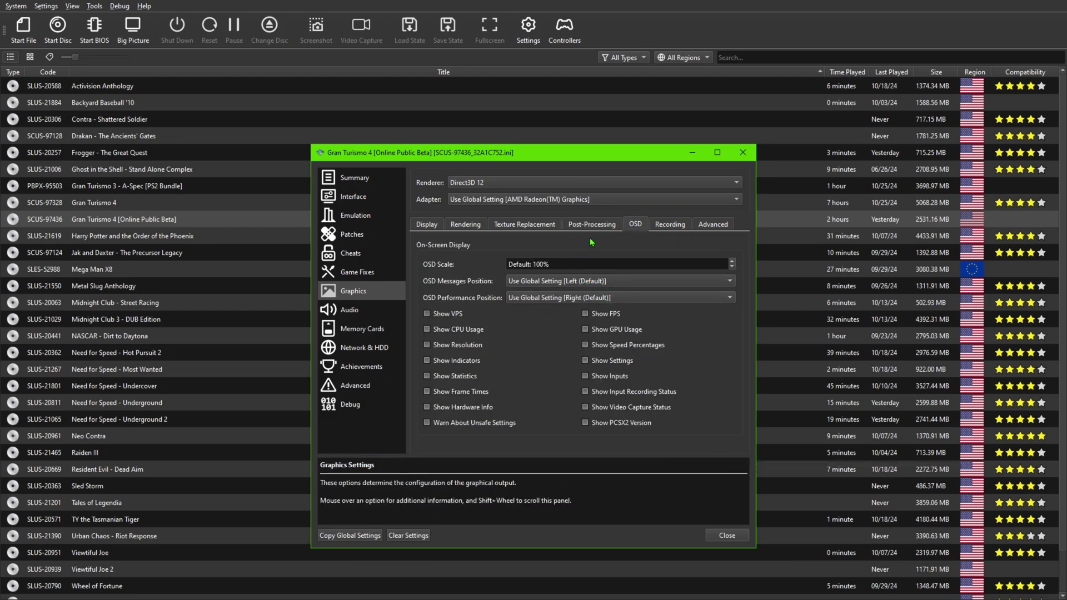
# - Look over the Recording and Advanced graphics options, then close the properties window
pyautogui.click(670, 225)
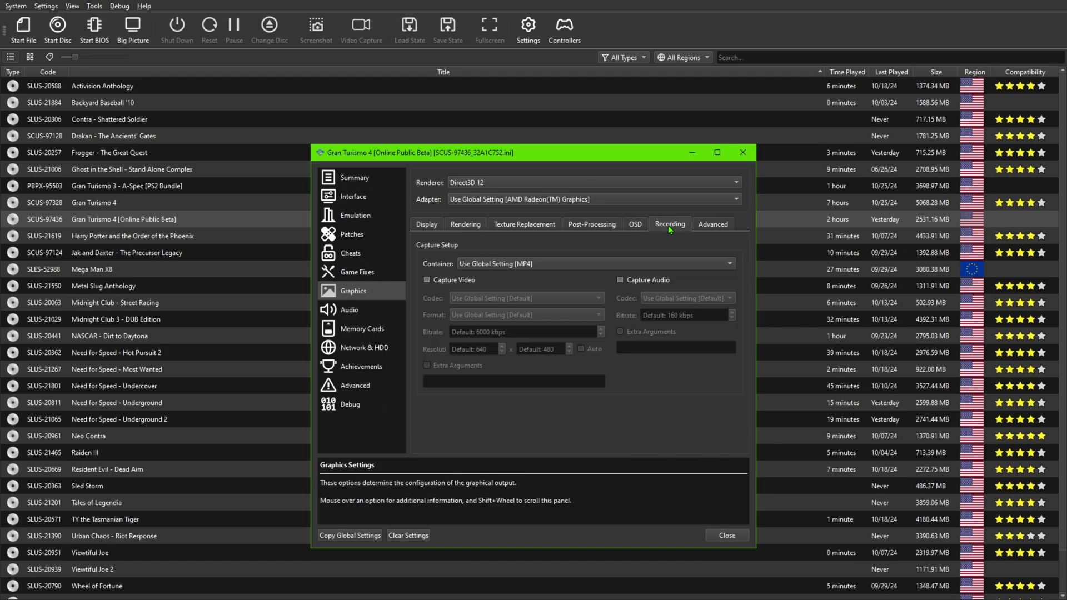
pyautogui.click(717, 226)
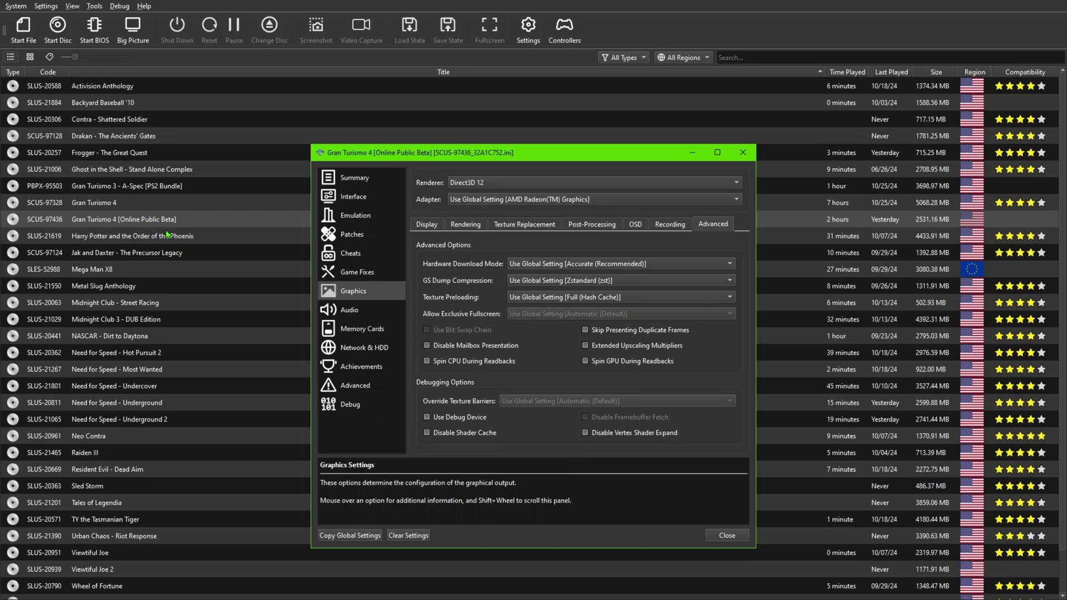
pyautogui.click(723, 536)
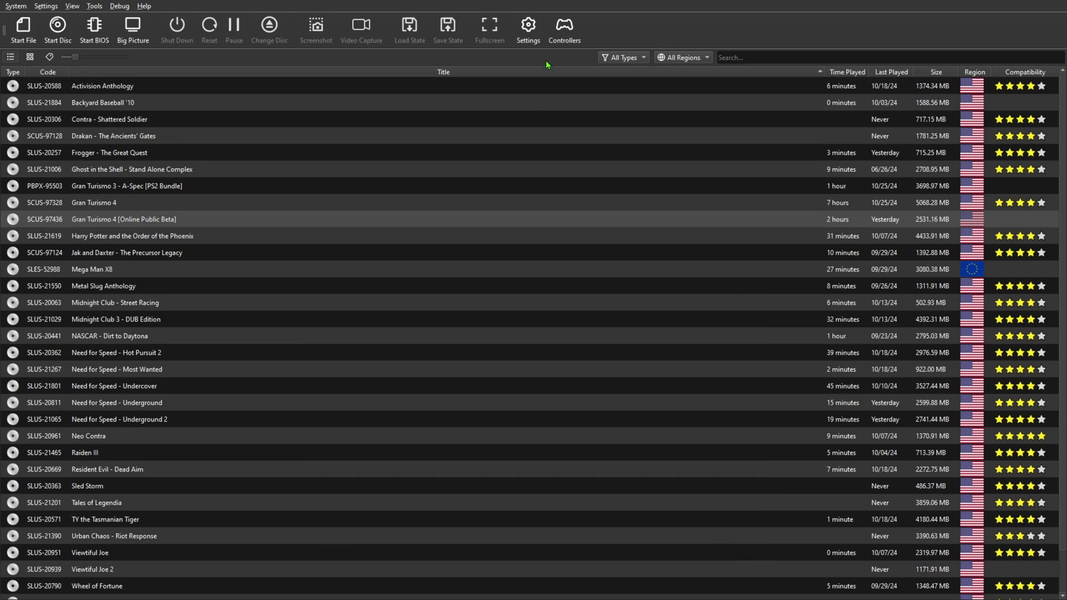
pyautogui.rightClick(107, 221)
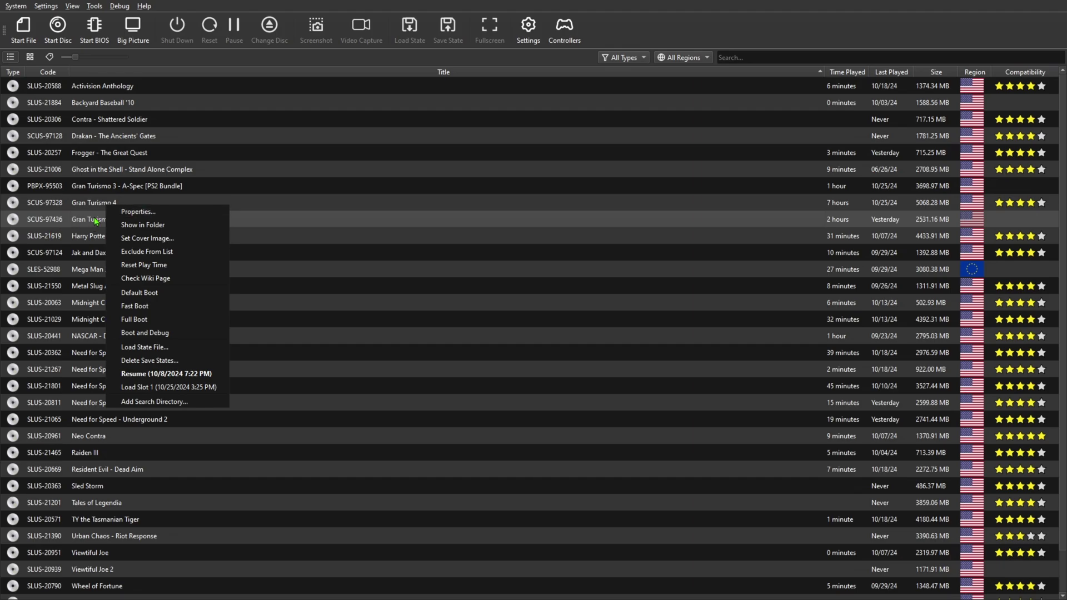
pyautogui.click(175, 211)
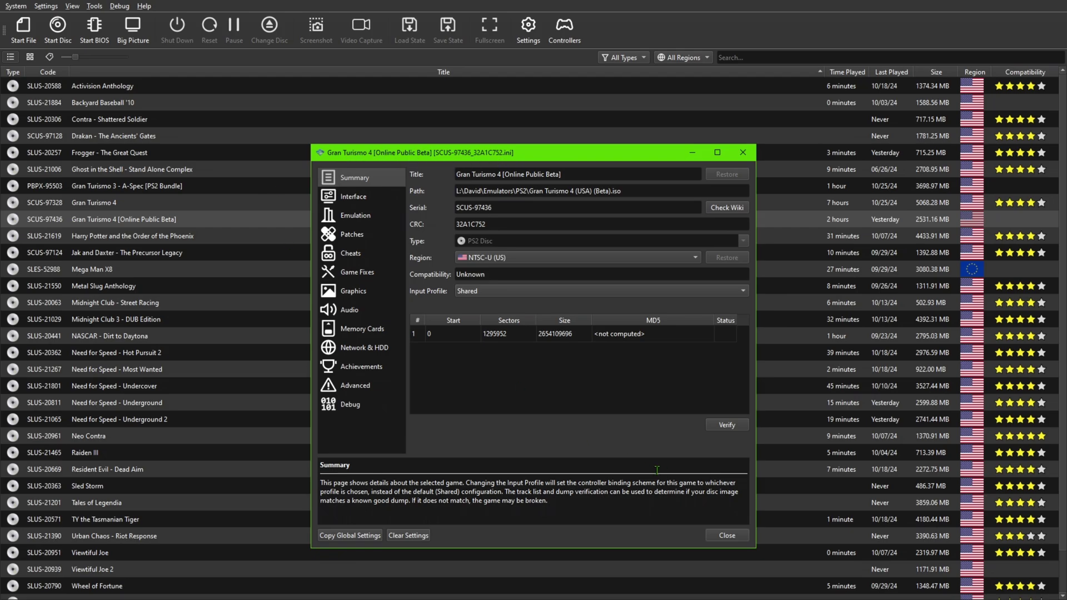
pyautogui.click(735, 538)
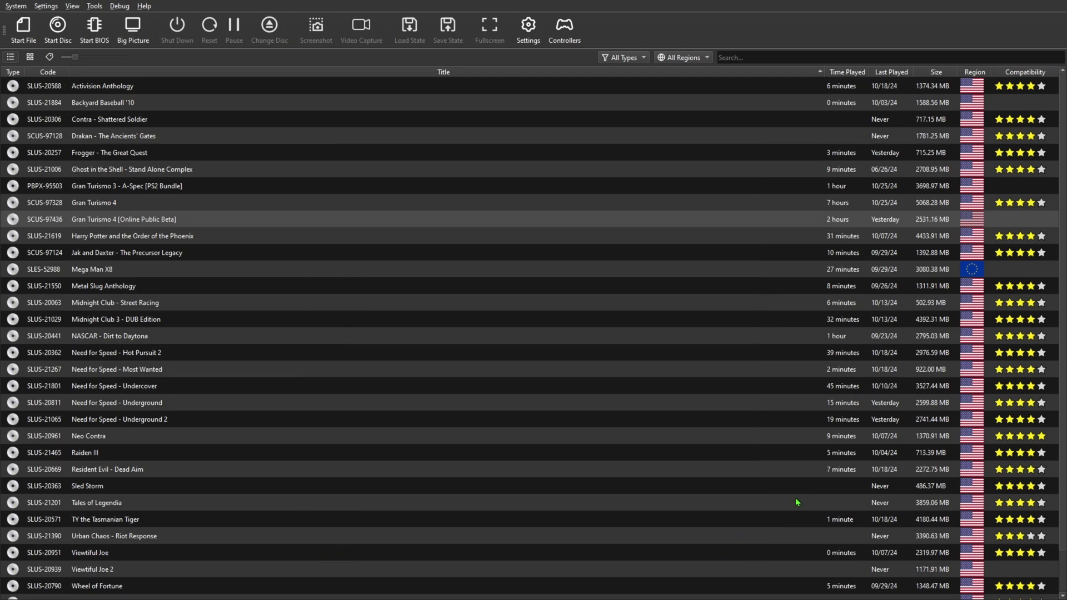
# - Launch Gran Turismo 4 [Online Public Beta] with a Fresh Boot rather than a saved resume state
pyautogui.doubleClick(149, 222)
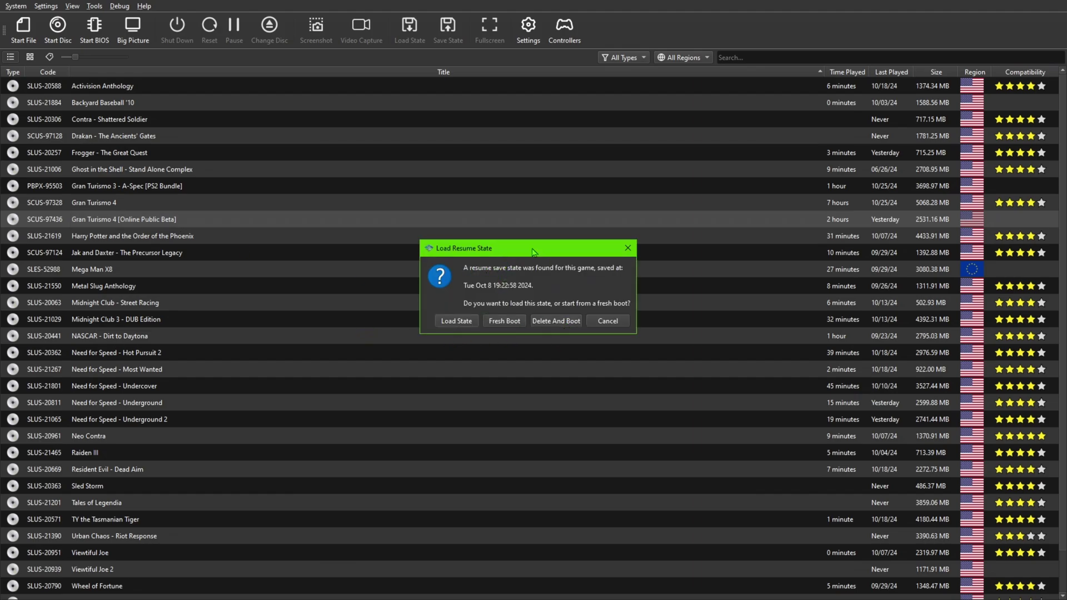
pyautogui.click(502, 321)
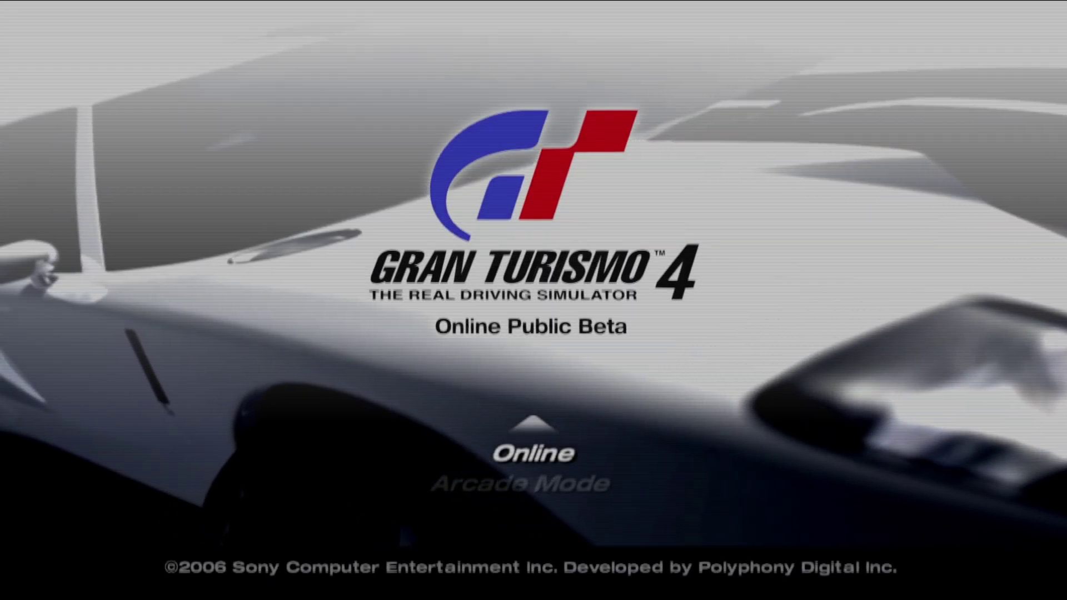
# - Navigate the title menu into Options and open the Screen settings
pyautogui.press('Down')
pyautogui.press('Down')
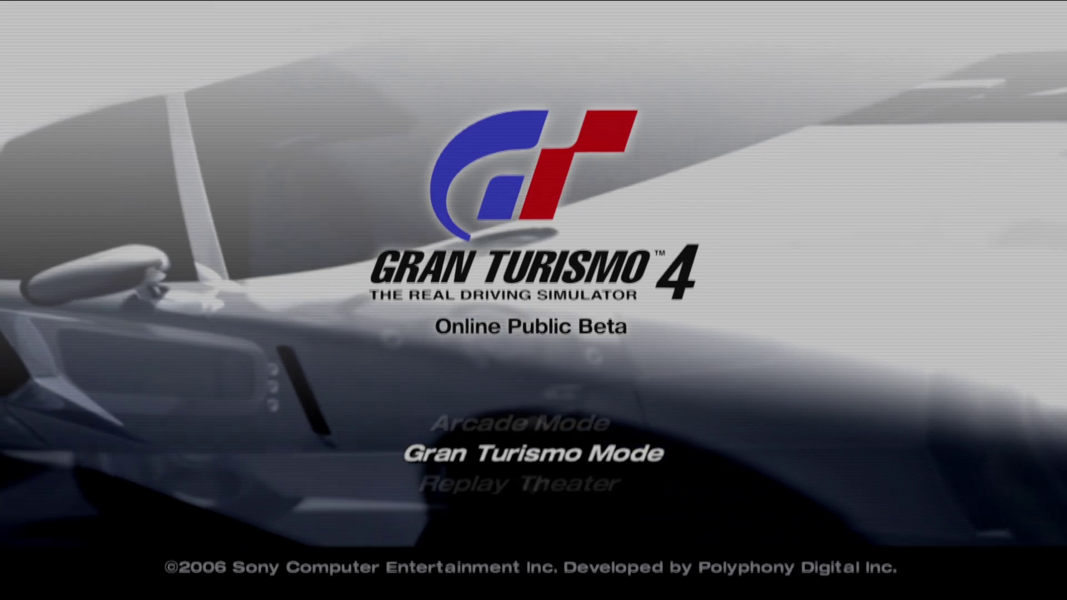
pyautogui.press('Down')
pyautogui.press('Down')
pyautogui.press('Down')
pyautogui.press('Down')
pyautogui.press('Down')
pyautogui.press('Down')
pyautogui.press('Down')
pyautogui.press('Down')
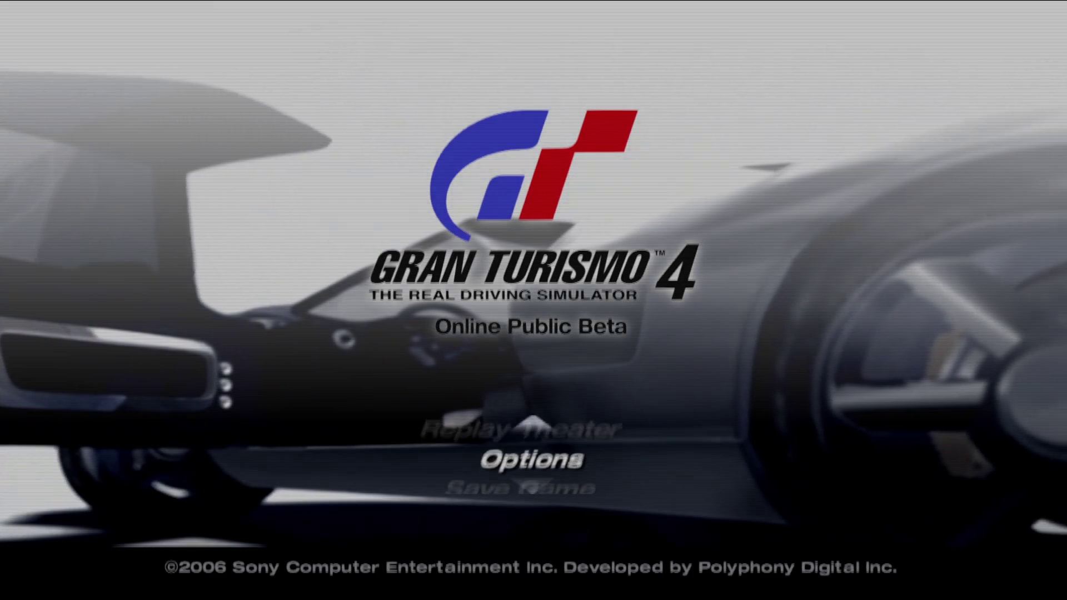
pyautogui.press('Down')
pyautogui.press('Up')
pyautogui.press('Return')
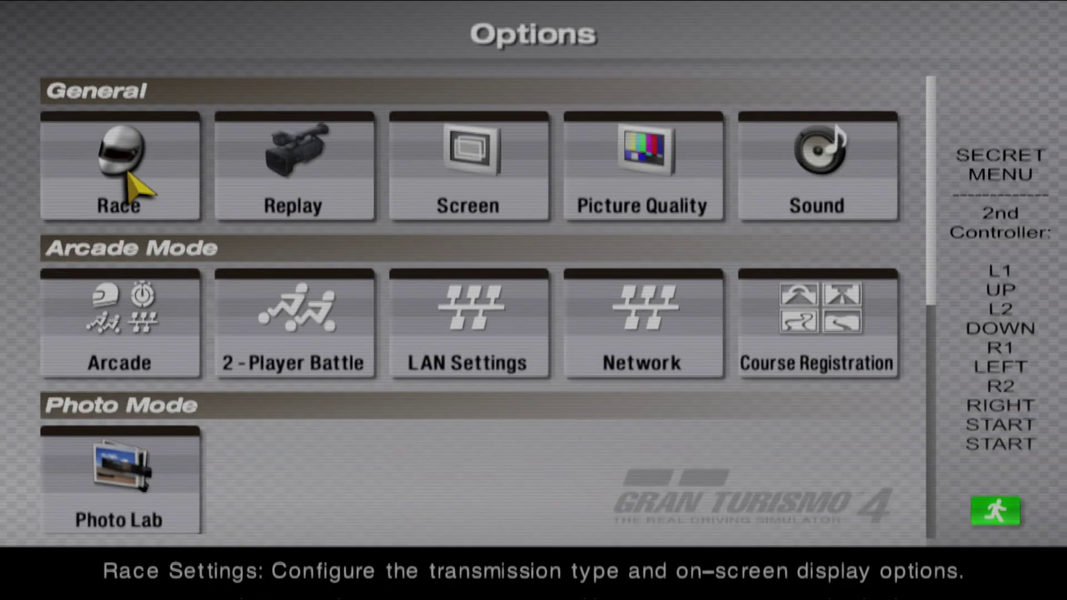
pyautogui.press('Right')
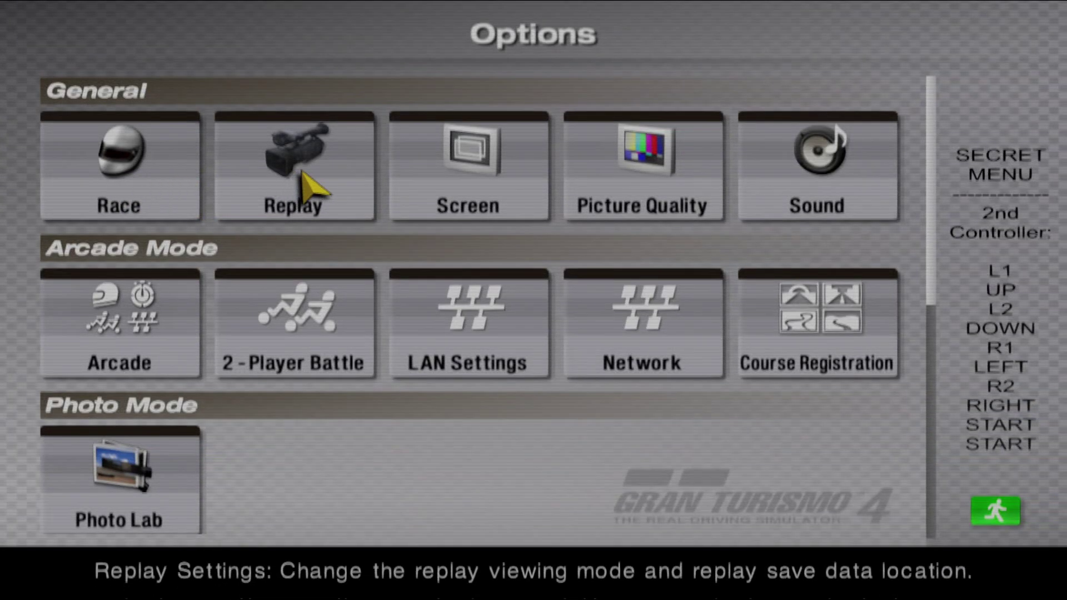
pyautogui.press('Right')
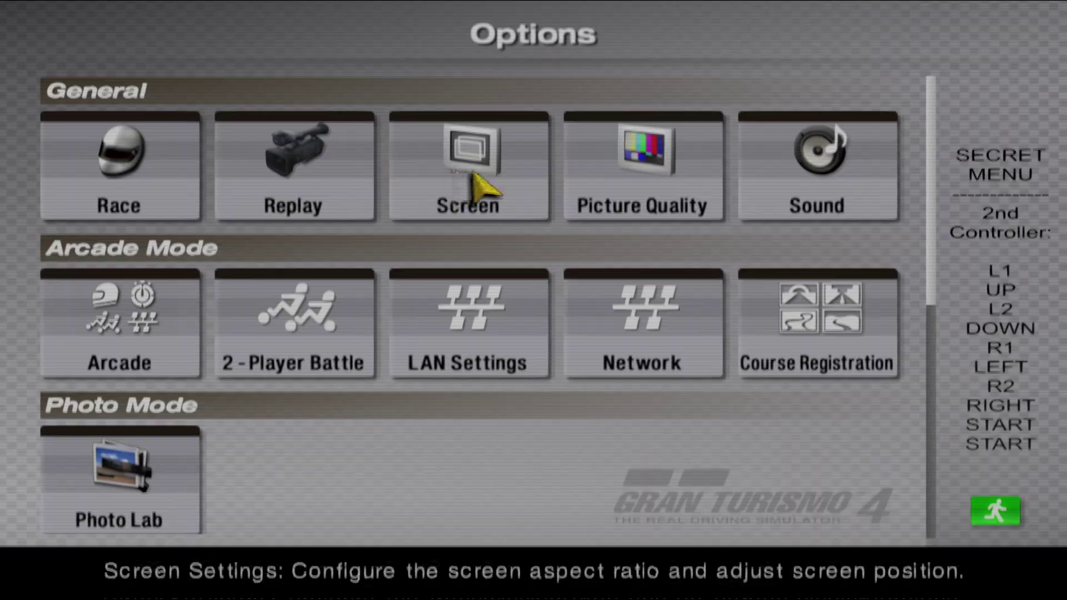
pyautogui.press('Return')
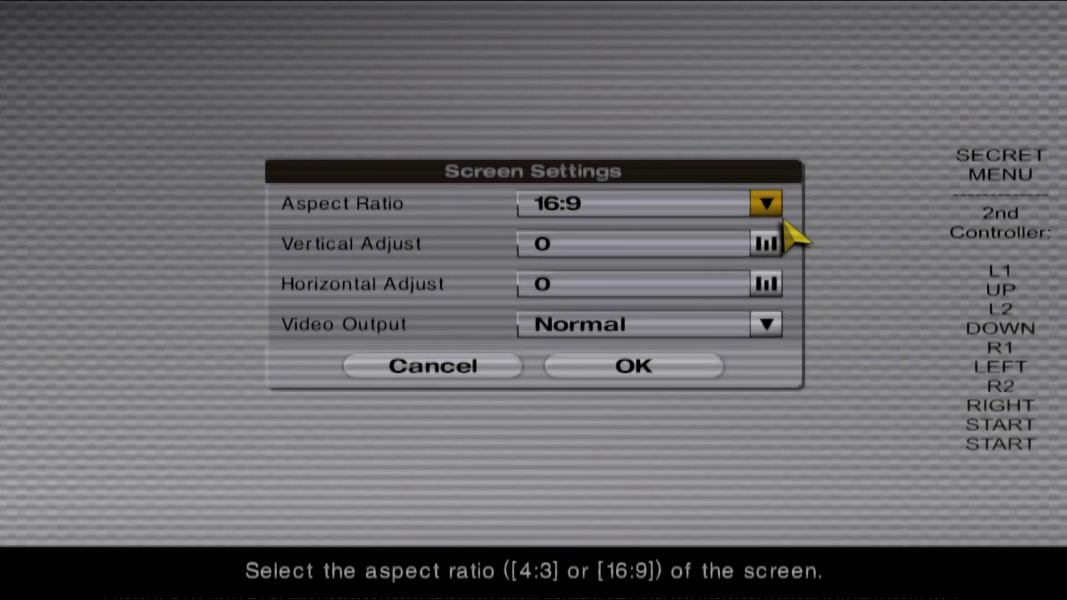
# - Try Progressive (480p) Video Output and decline it at the confirmation prompt
pyautogui.press('Down')
pyautogui.press('Down')
pyautogui.press('Down')
pyautogui.press('Return')
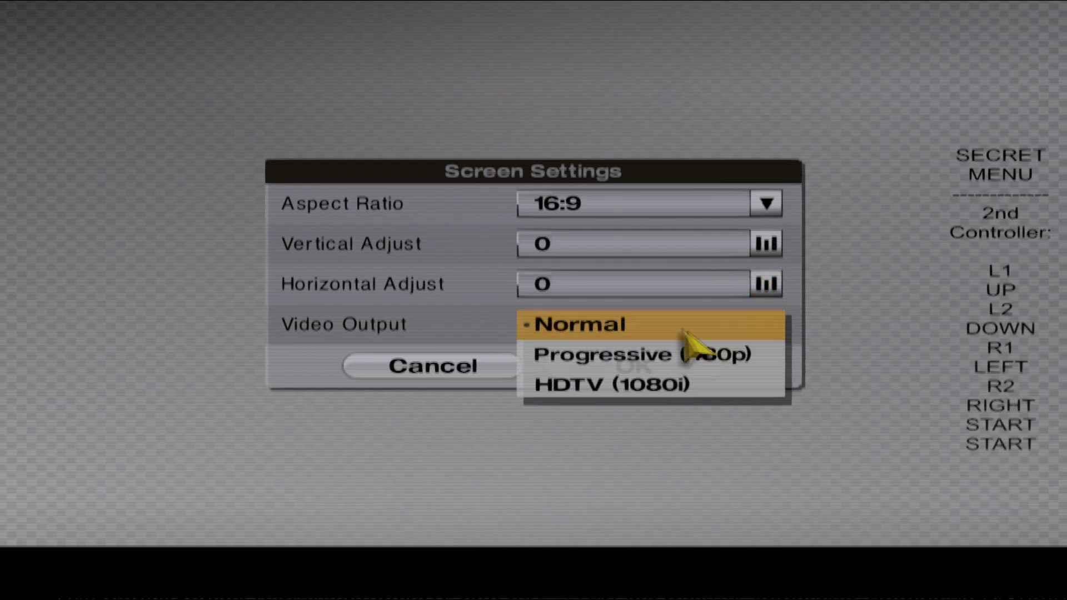
pyautogui.press('Down')
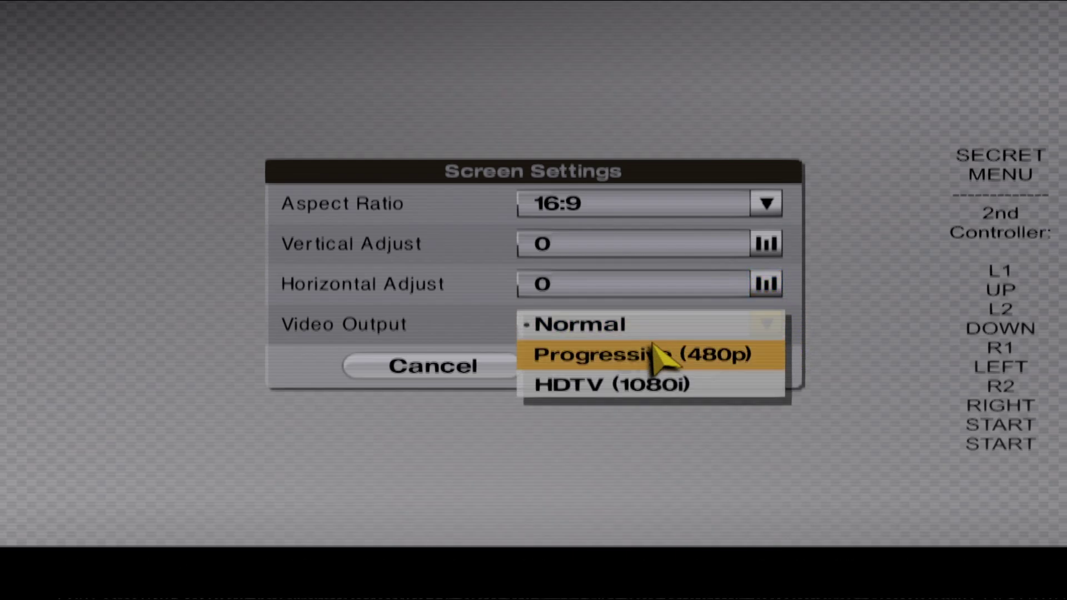
pyautogui.press('Up')
pyautogui.press('Down')
pyautogui.press('Return')
pyautogui.press('Return')
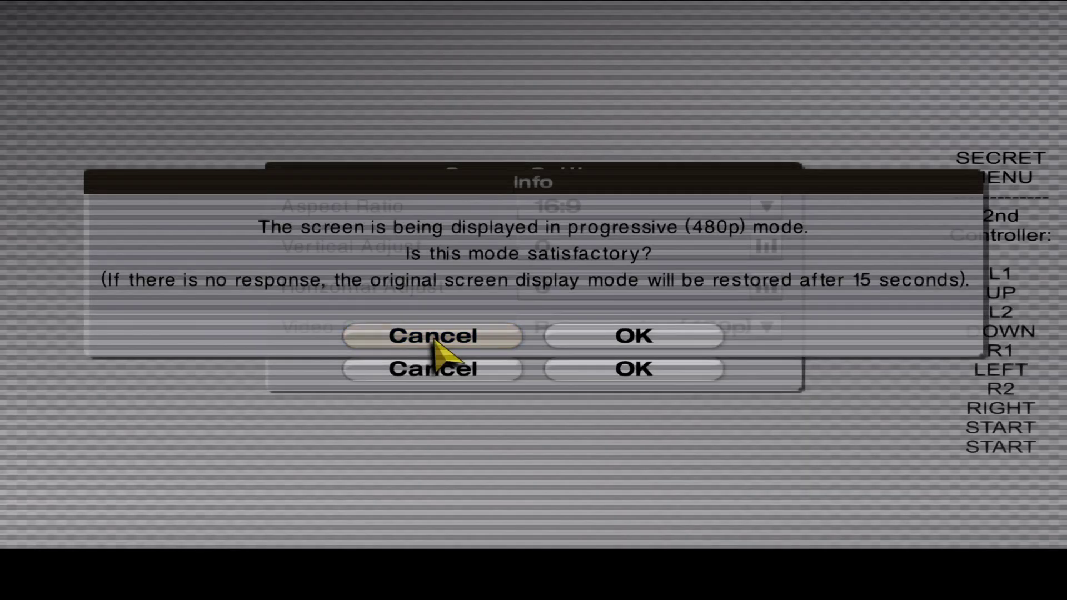
pyautogui.press('Return')
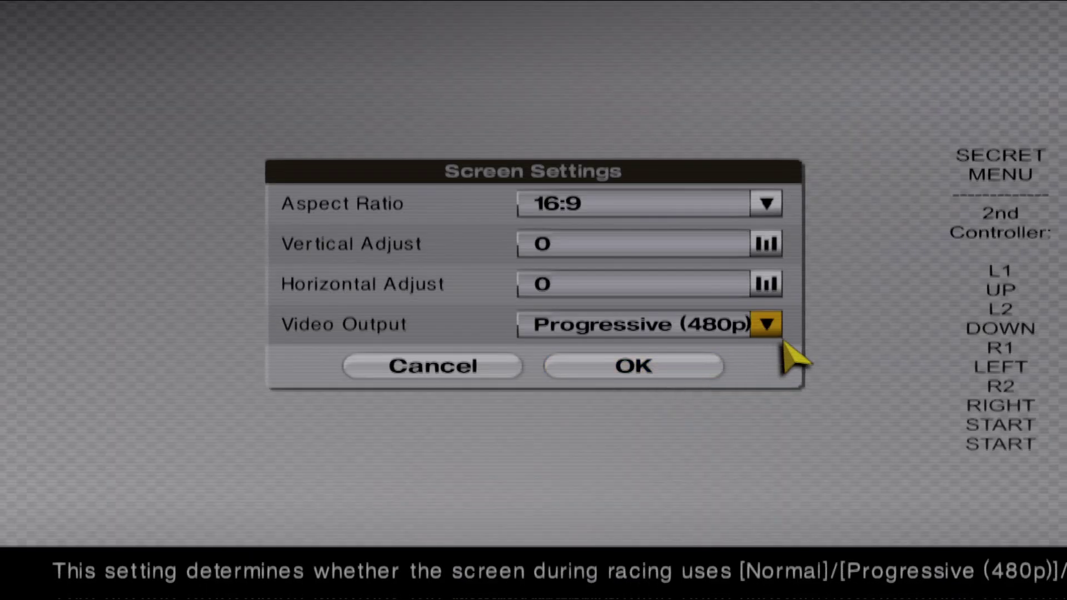
# - Set Video Output back to Normal and apply the 16:9 screen settings
pyautogui.click(767, 324)
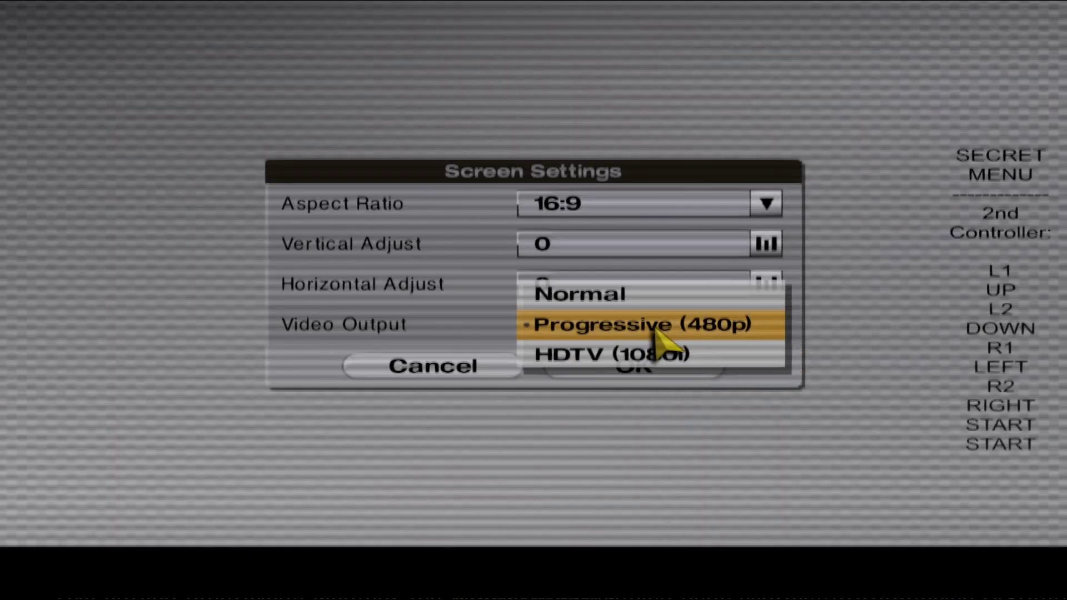
pyautogui.click(659, 300)
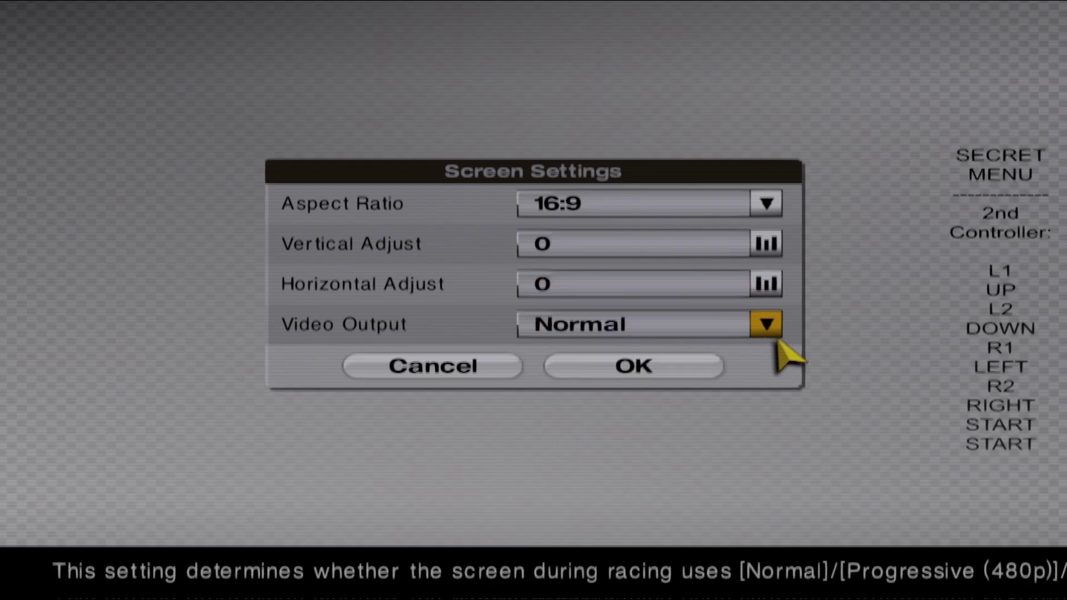
pyautogui.click(636, 375)
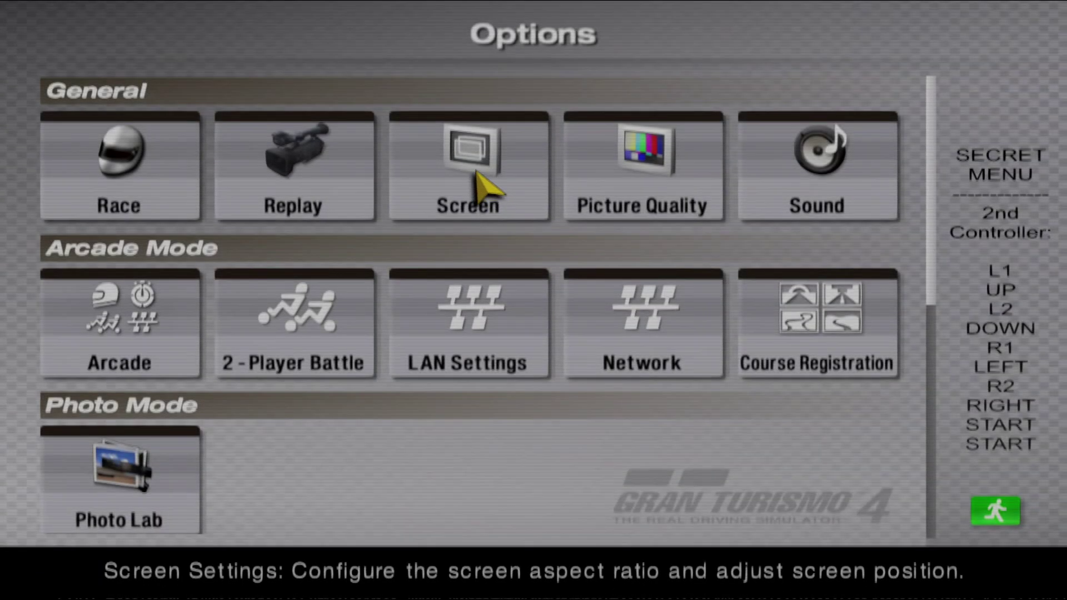
# - Confirm Race Settings unchanged and Controller settings with vibration off, then exit Options
pyautogui.click(173, 175)
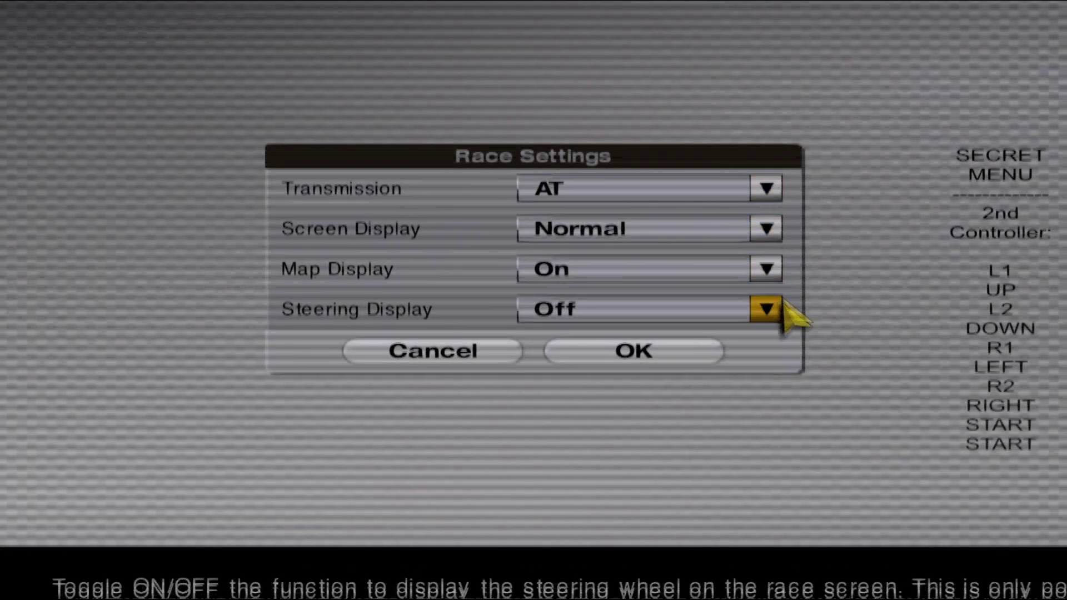
pyautogui.click(639, 361)
pyautogui.scroll(-5, 136, 269)
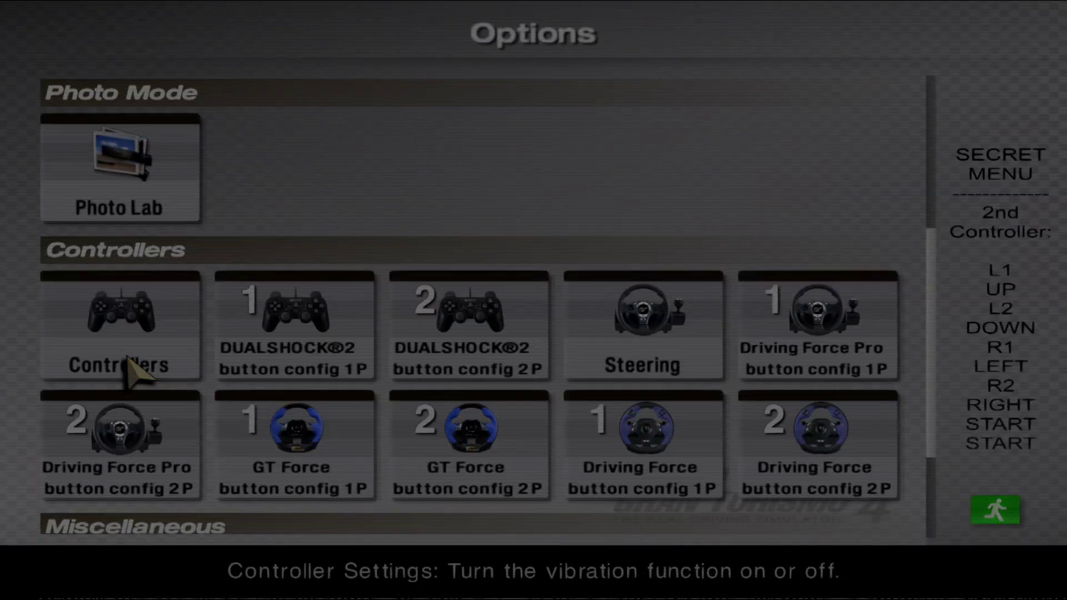
pyautogui.click(133, 356)
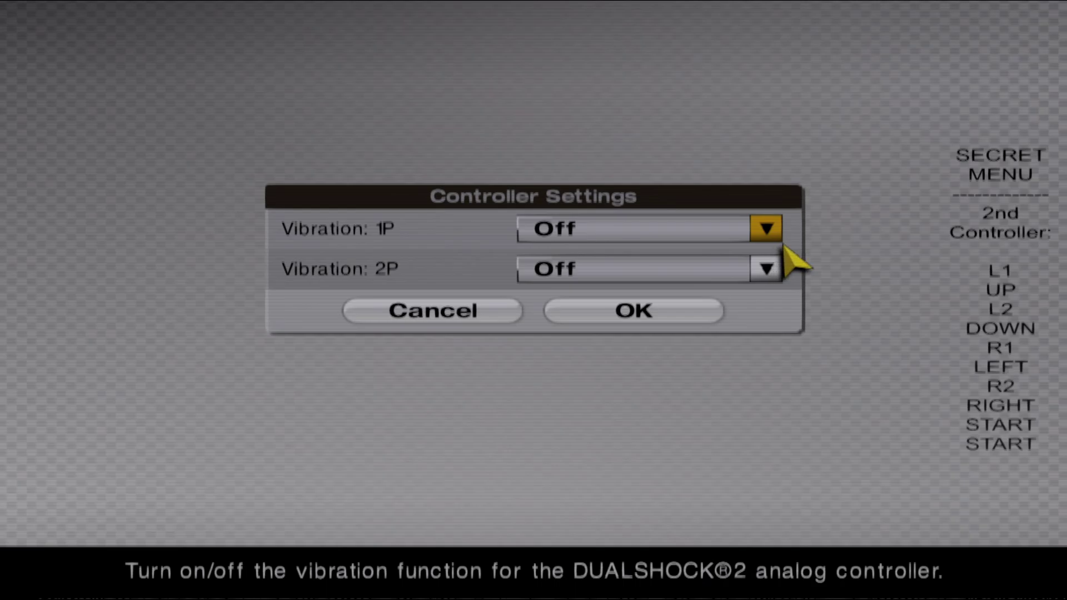
pyautogui.click(658, 313)
pyautogui.press('Escape')
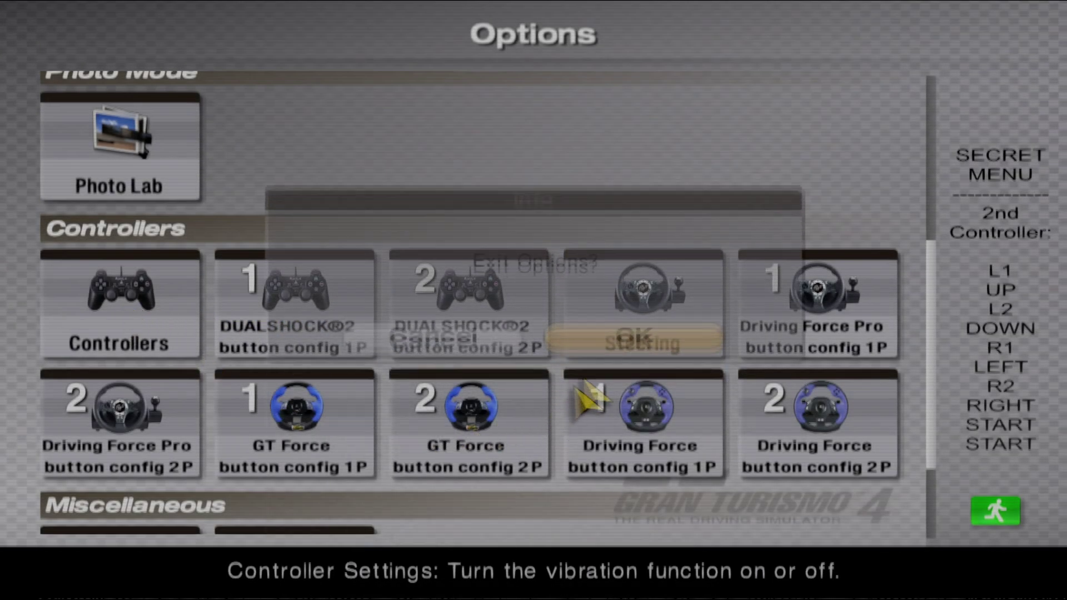
pyautogui.click(634, 318)
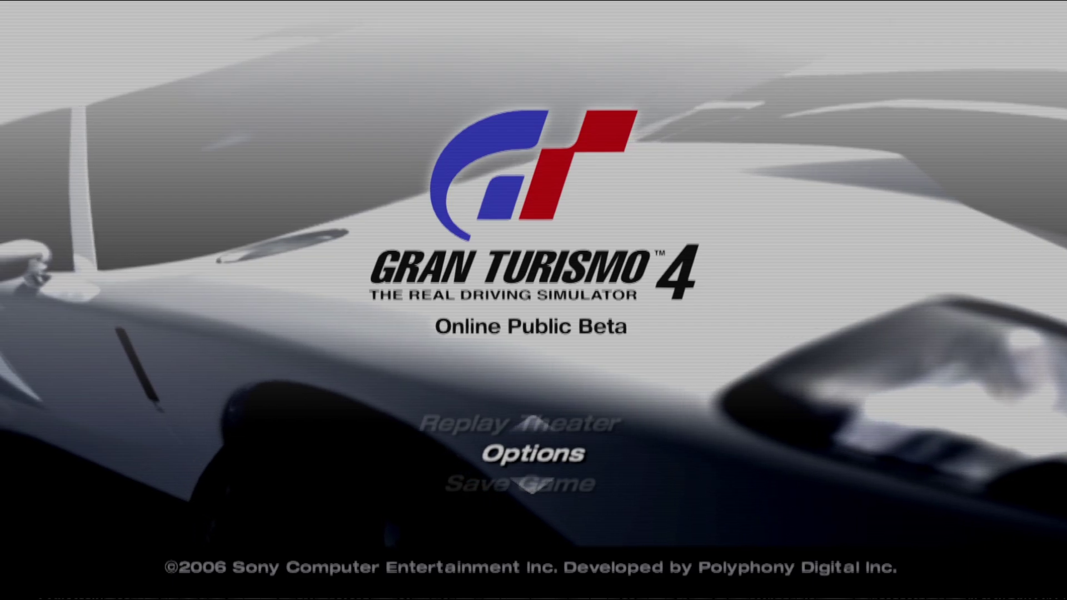
# - Set up an Arcade Mode Single Race on the New York city course, normal direction
pyautogui.press('Down')
pyautogui.press('Down')
pyautogui.press('Up')
pyautogui.press('Up')
pyautogui.press('Up')
pyautogui.press('Up')
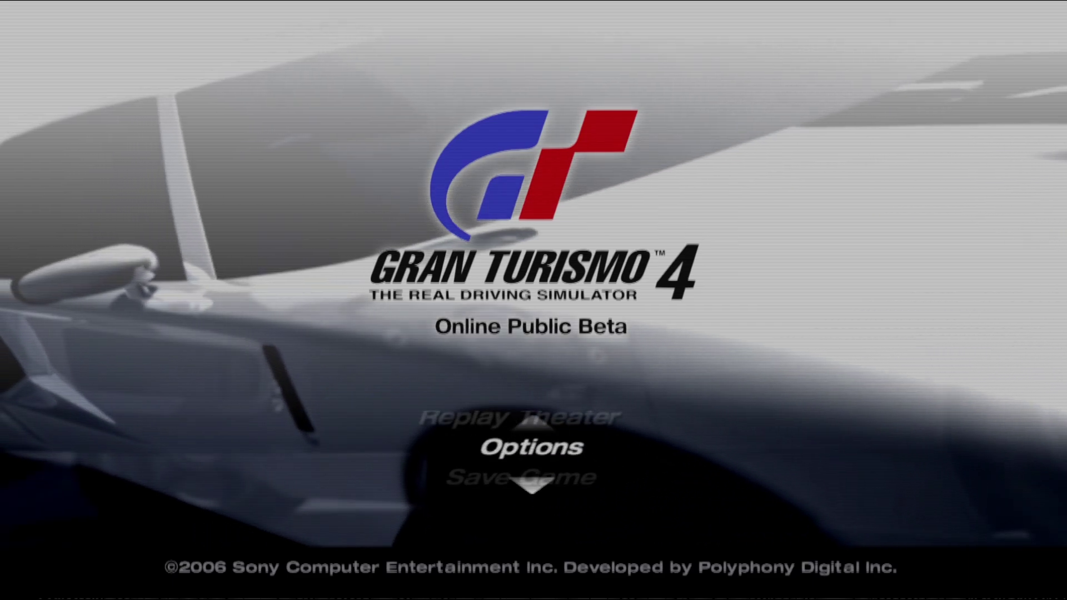
pyautogui.press('Up')
pyautogui.press('Return')
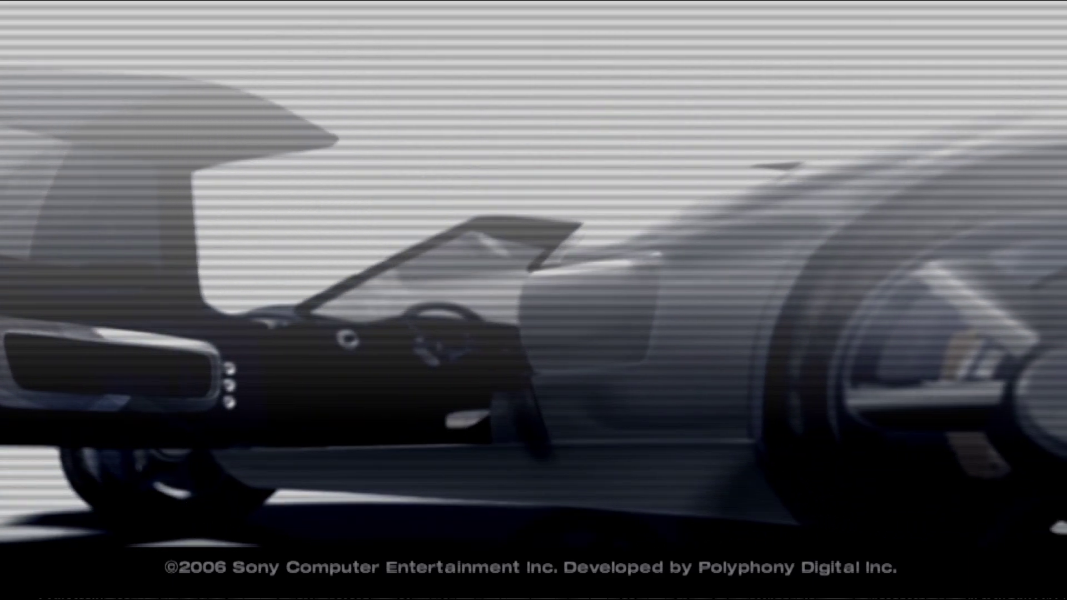
pyautogui.press('Return')
pyautogui.press('Down')
pyautogui.press('Return')
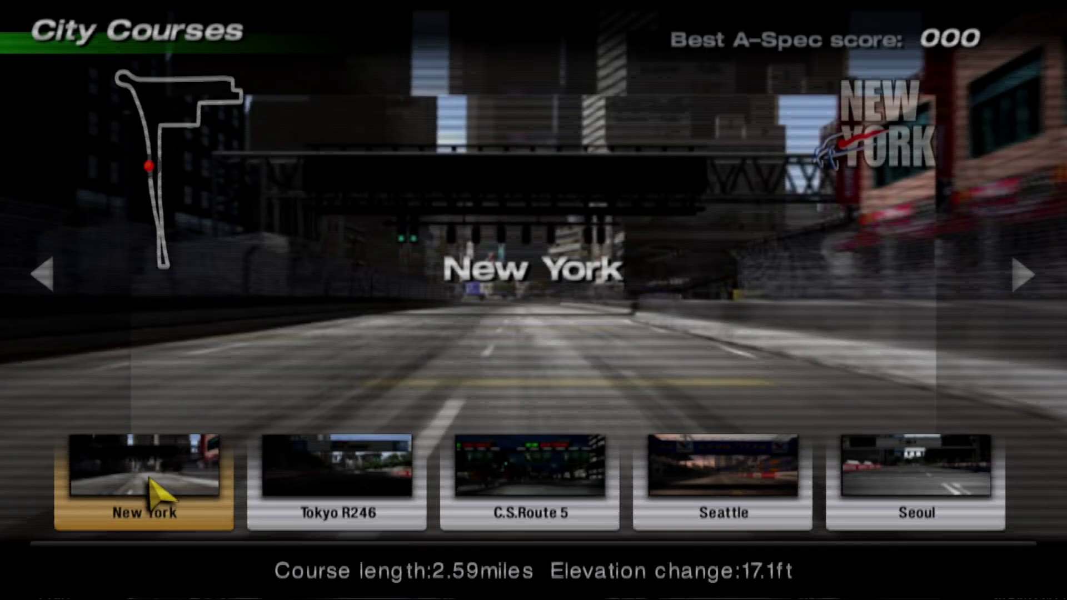
pyautogui.press('Return')
pyautogui.press('Return')
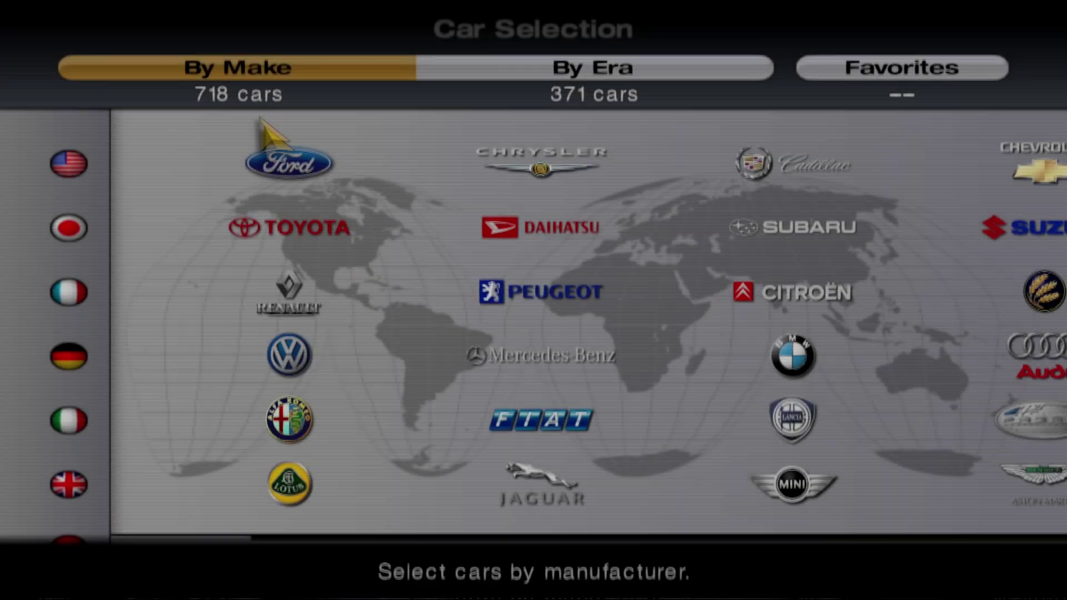
pyautogui.press('Down')
pyautogui.press('Return')
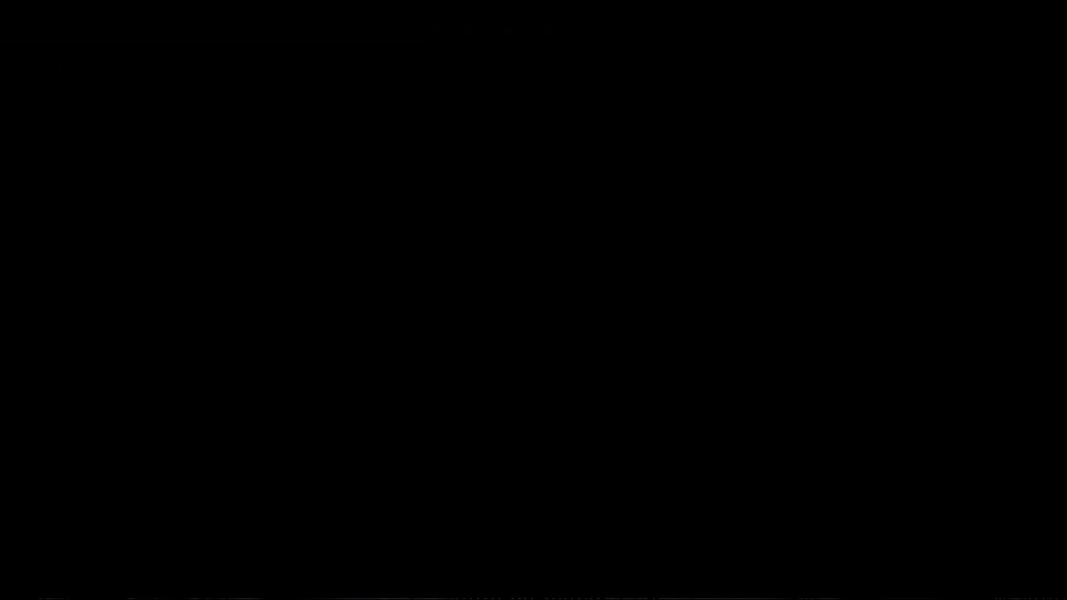
# - Choose the Ford Taurus SHO '98 in white for the race
pyautogui.press('Right')
pyautogui.press('Right')
pyautogui.press('Right')
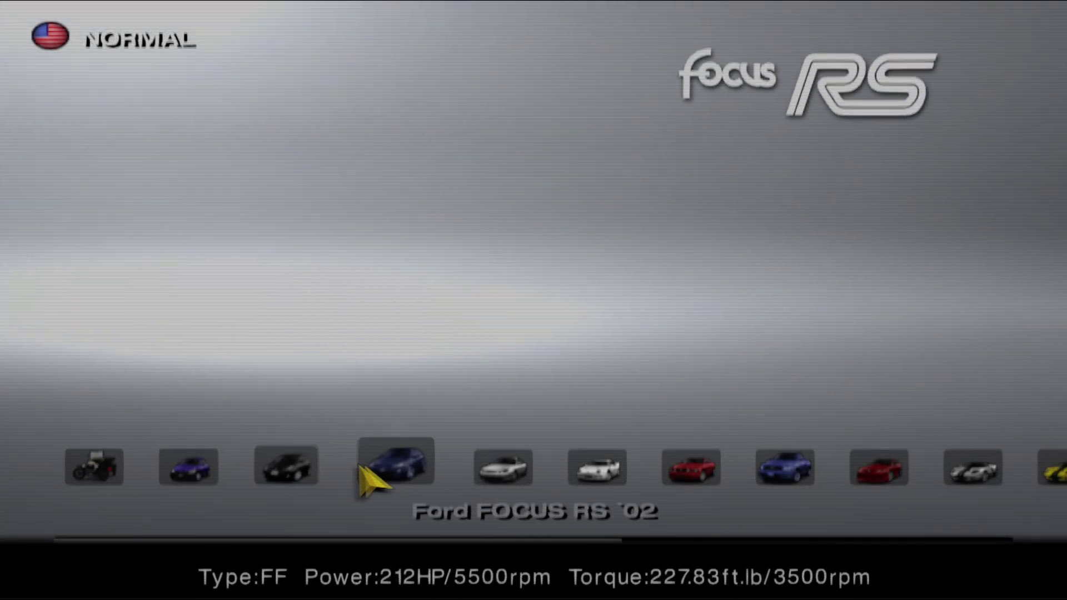
pyautogui.press('Right')
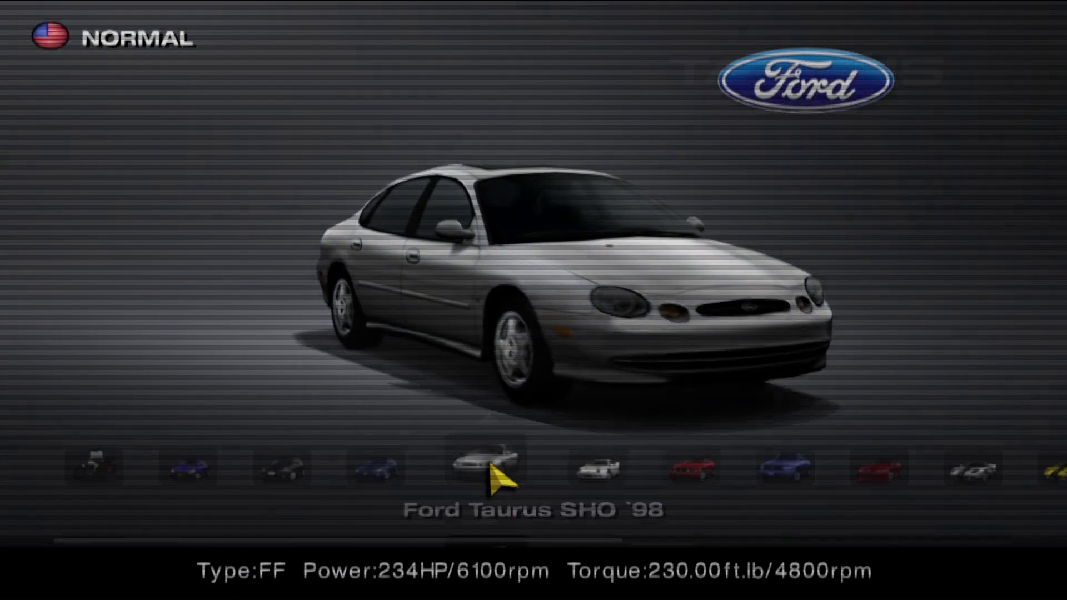
pyautogui.press('Return')
pyautogui.press('Return')
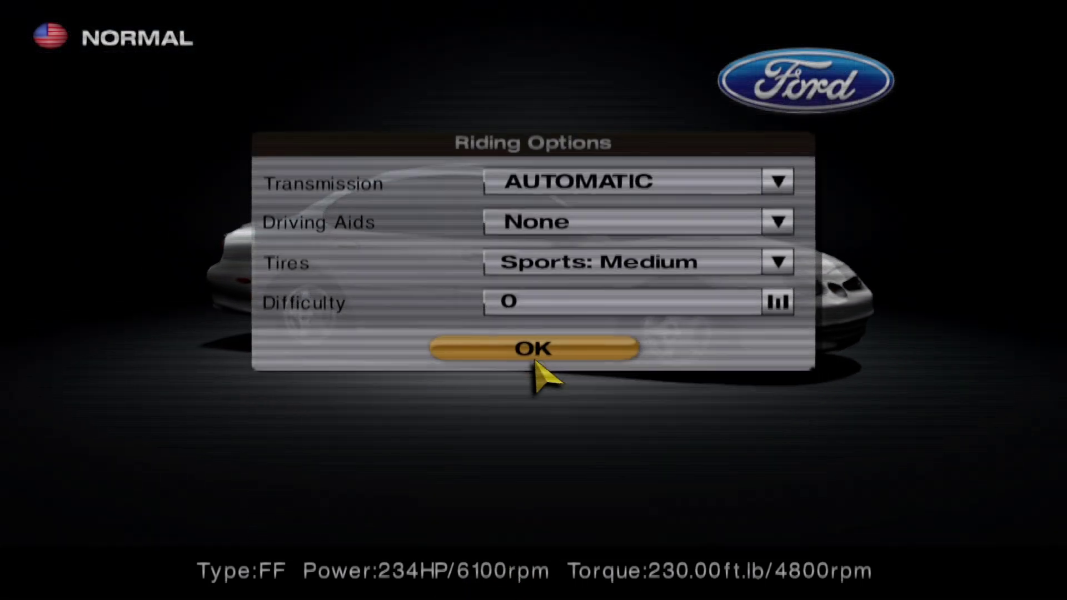
pyautogui.press('Return')
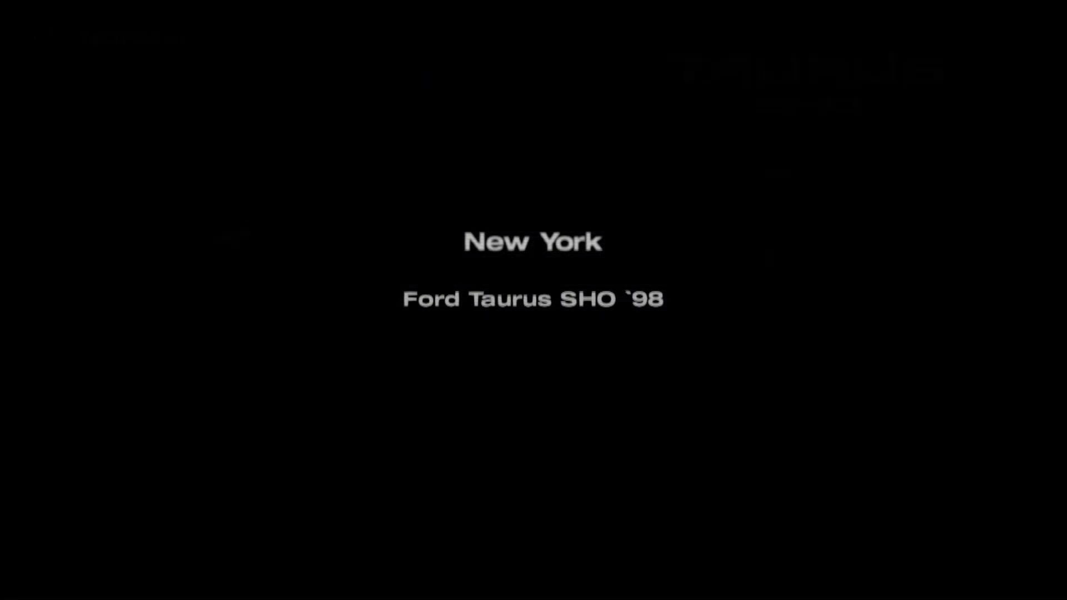